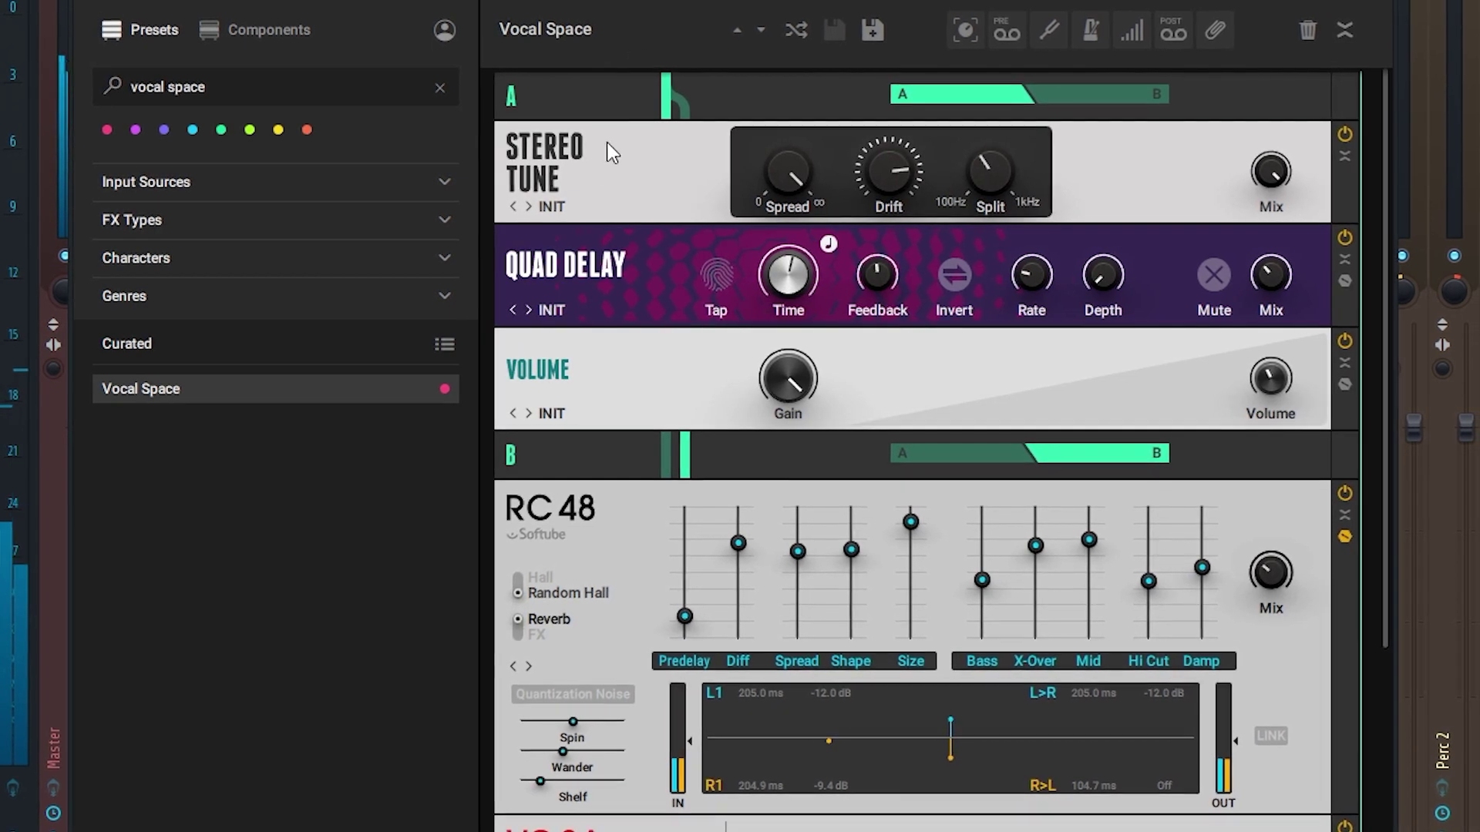
Lower the Stereo Tune mix to about 69% and reduce the Quad Delay mix in the Vocal Space preset
mouse_move(1268, 193)
scroll(1268, 193, "down", 8)
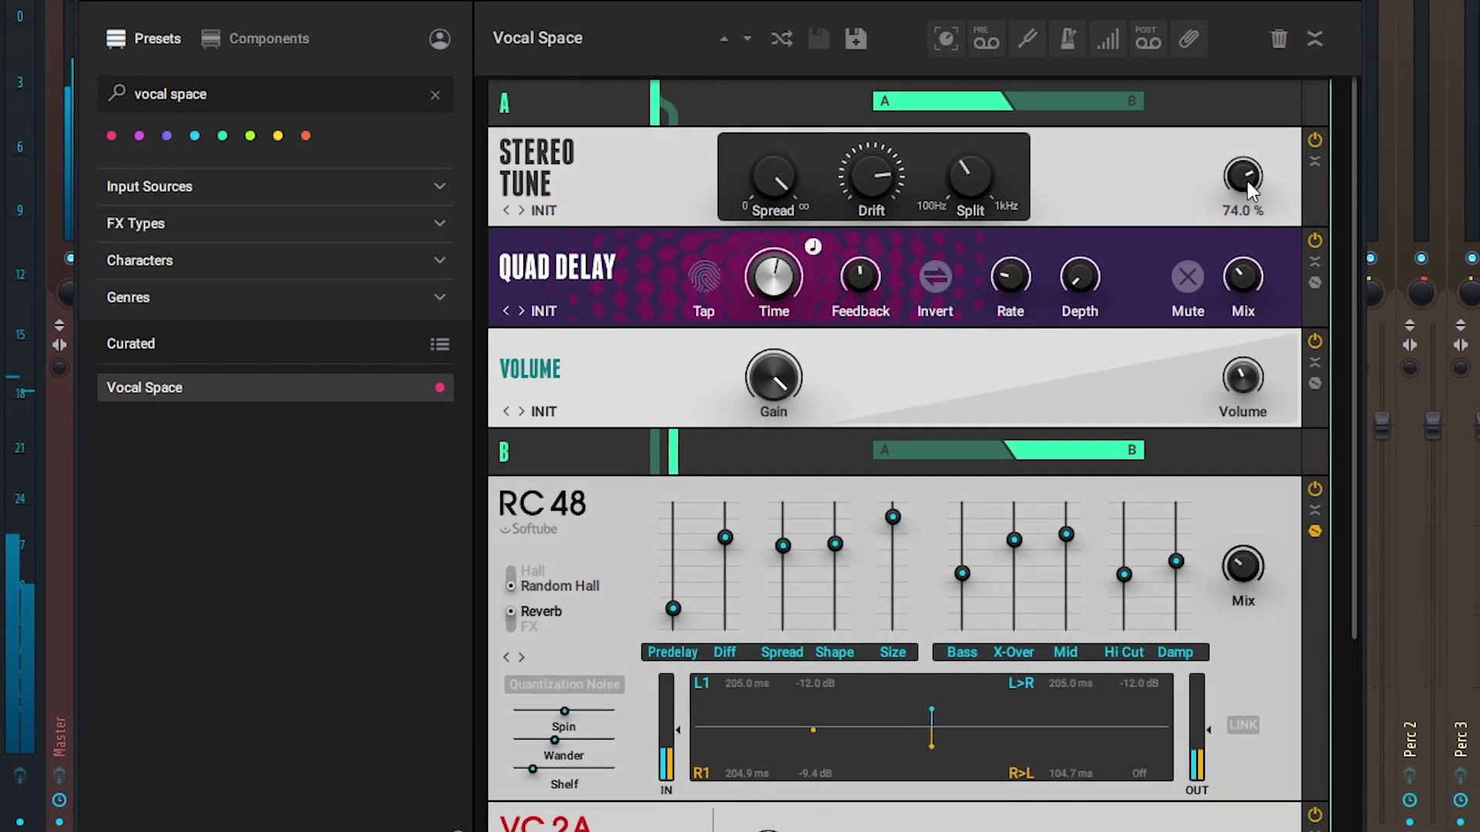
scroll(1250, 184, "down", 5)
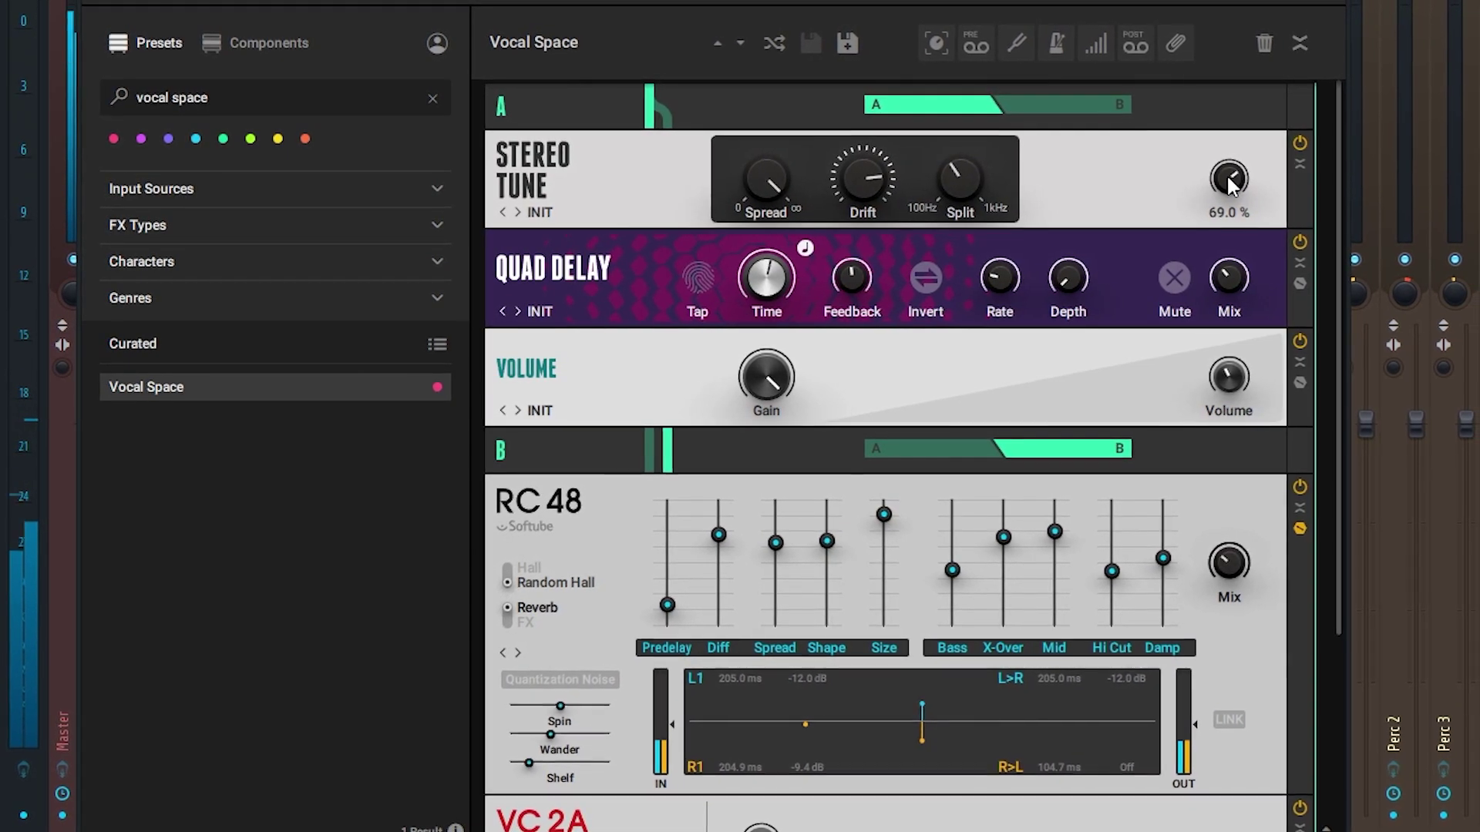
scroll(1232, 173, "down", 2)
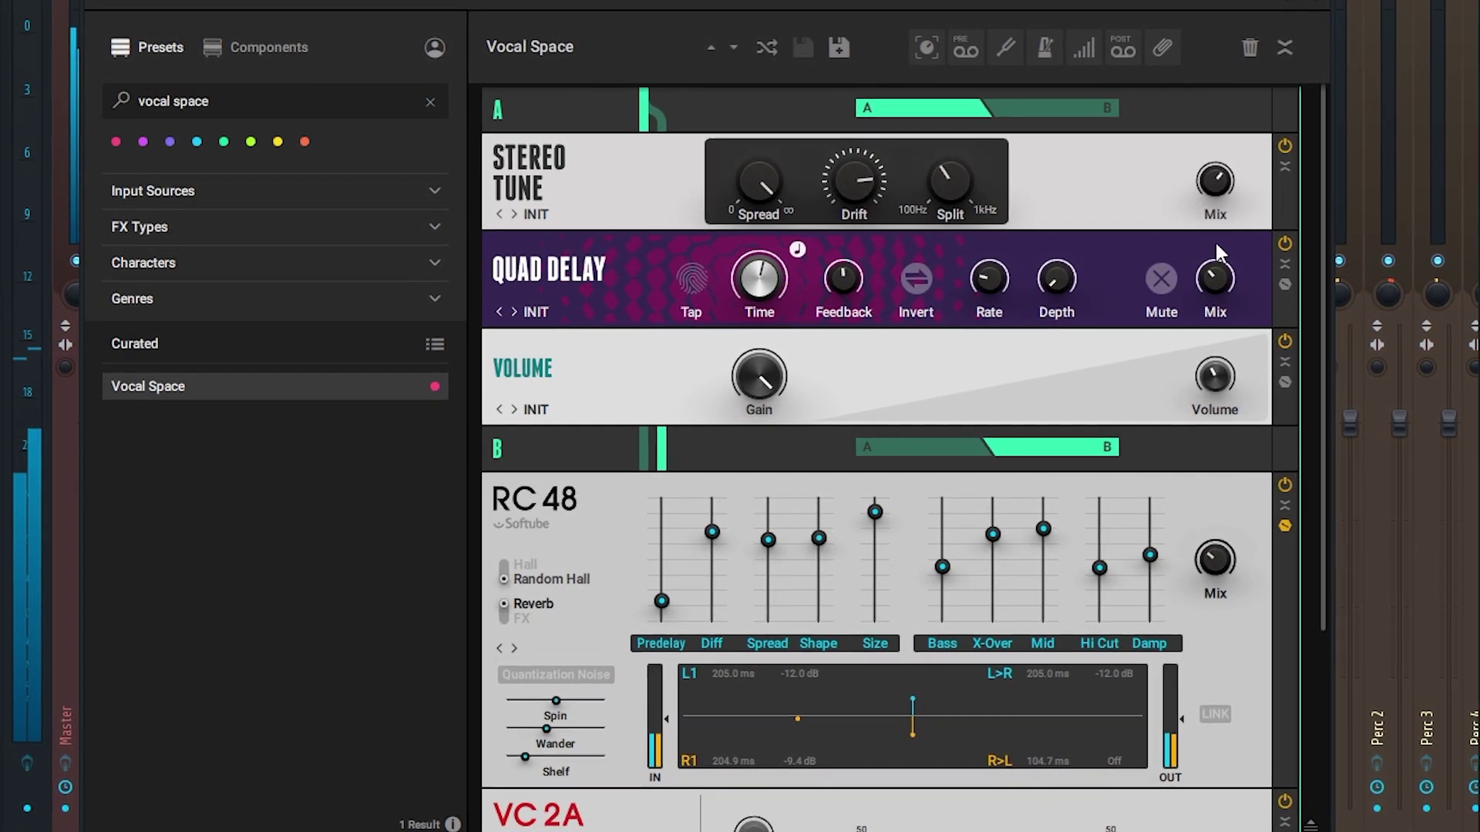
scroll(1218, 285, "down", 10)
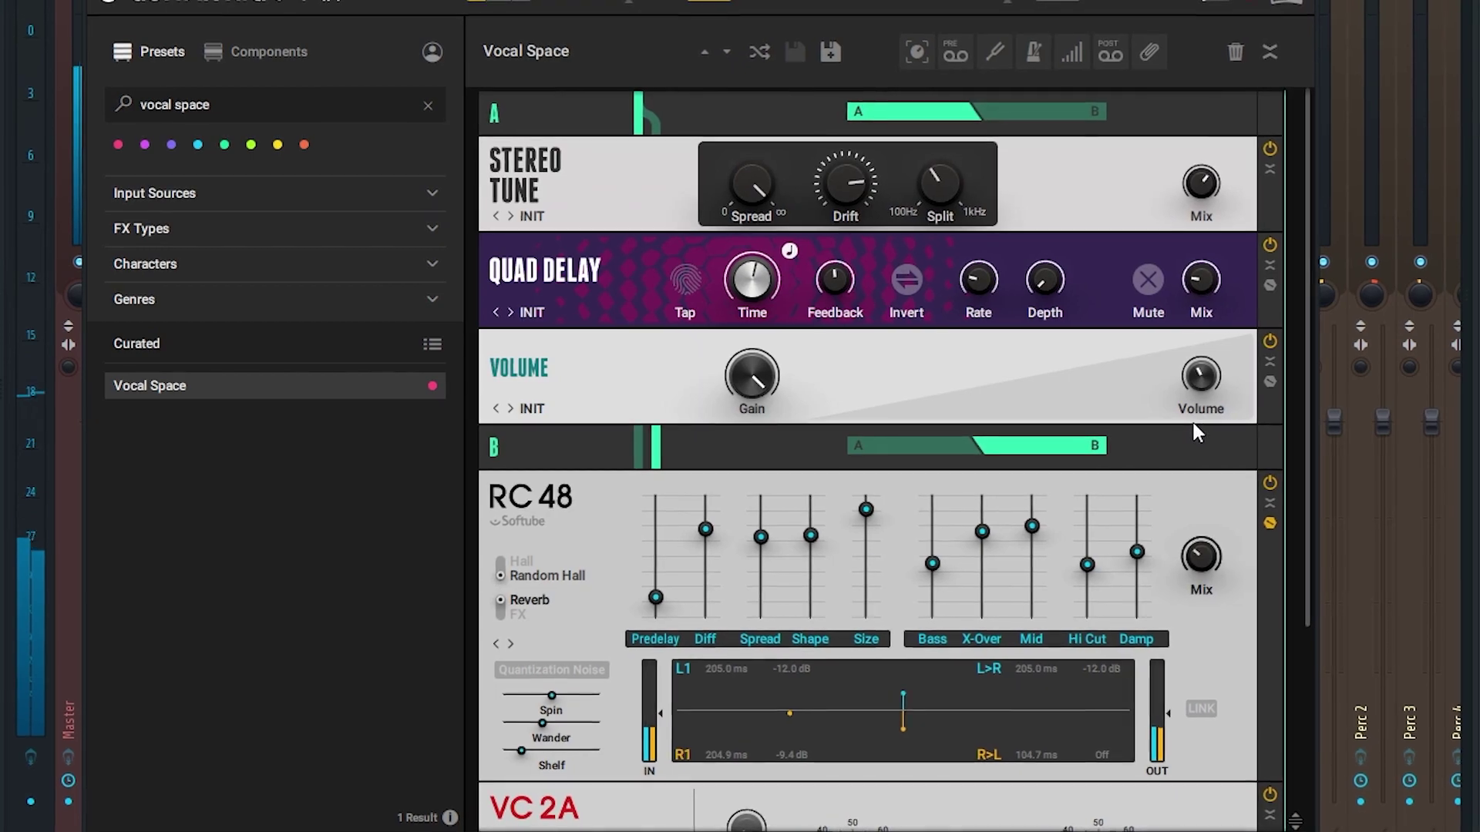
scroll(1202, 558, "down", 3)
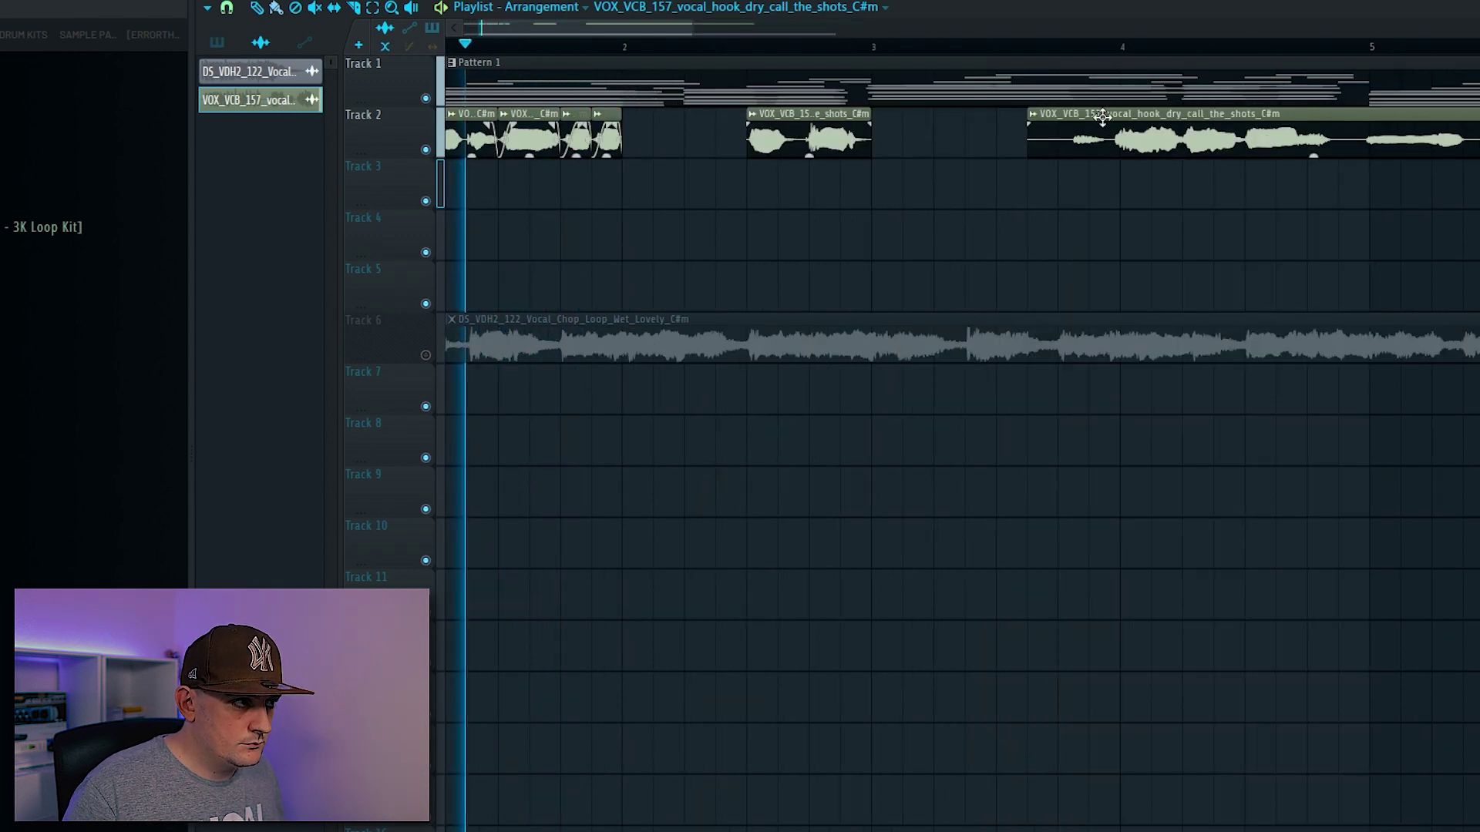
Adjust the third vocal hook clip on Track 2 to begin on the last beat of bar 3
left_click_drag(1103, 115, 1062, 117)
scroll(1313, 131, "up", 2)
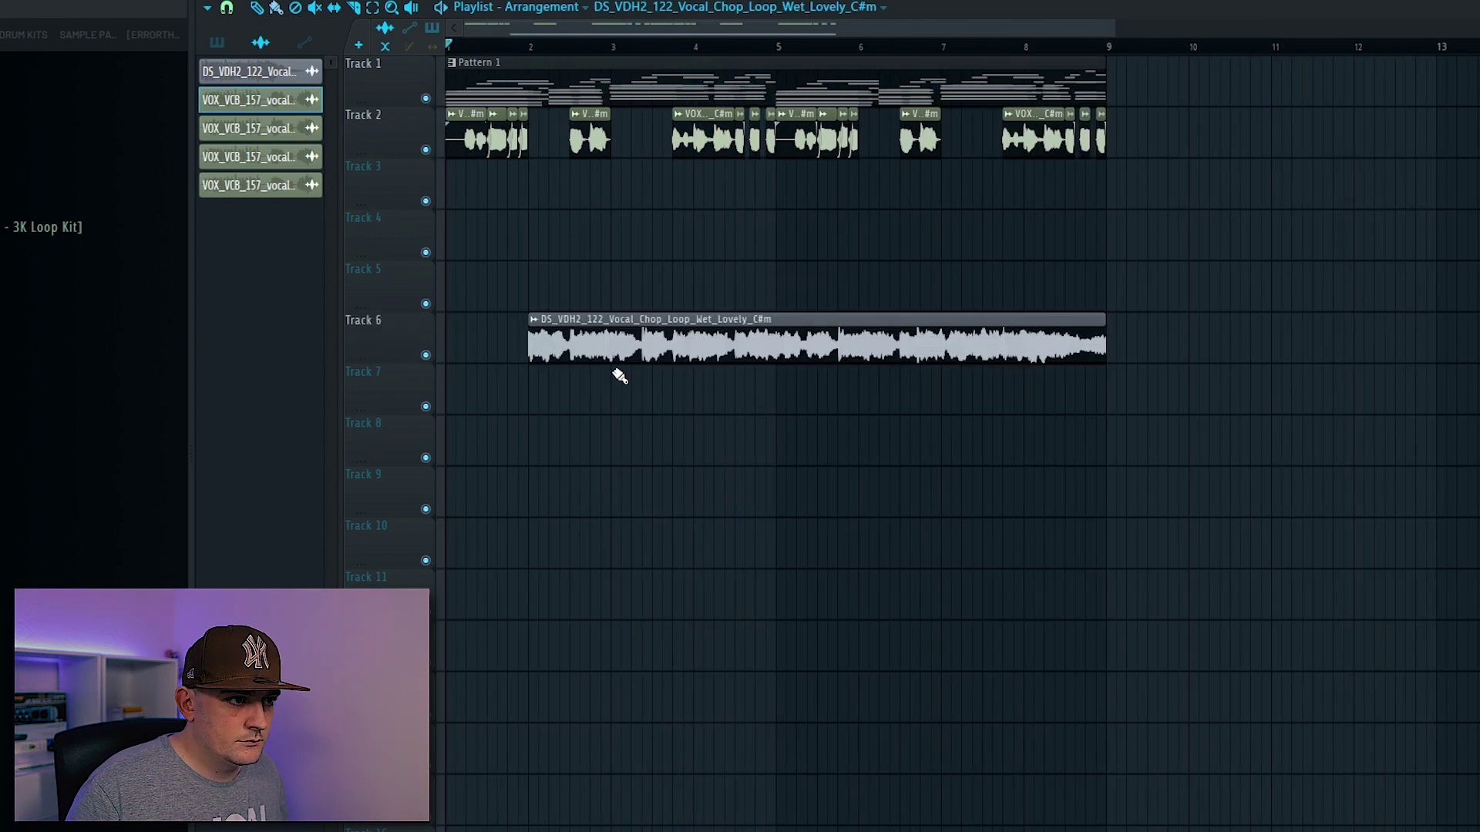
Trim the Lovely vocal chop loop on Track 6 to a chop of about one and a half bars starting at bar 2
right_click(650, 333)
key("space")
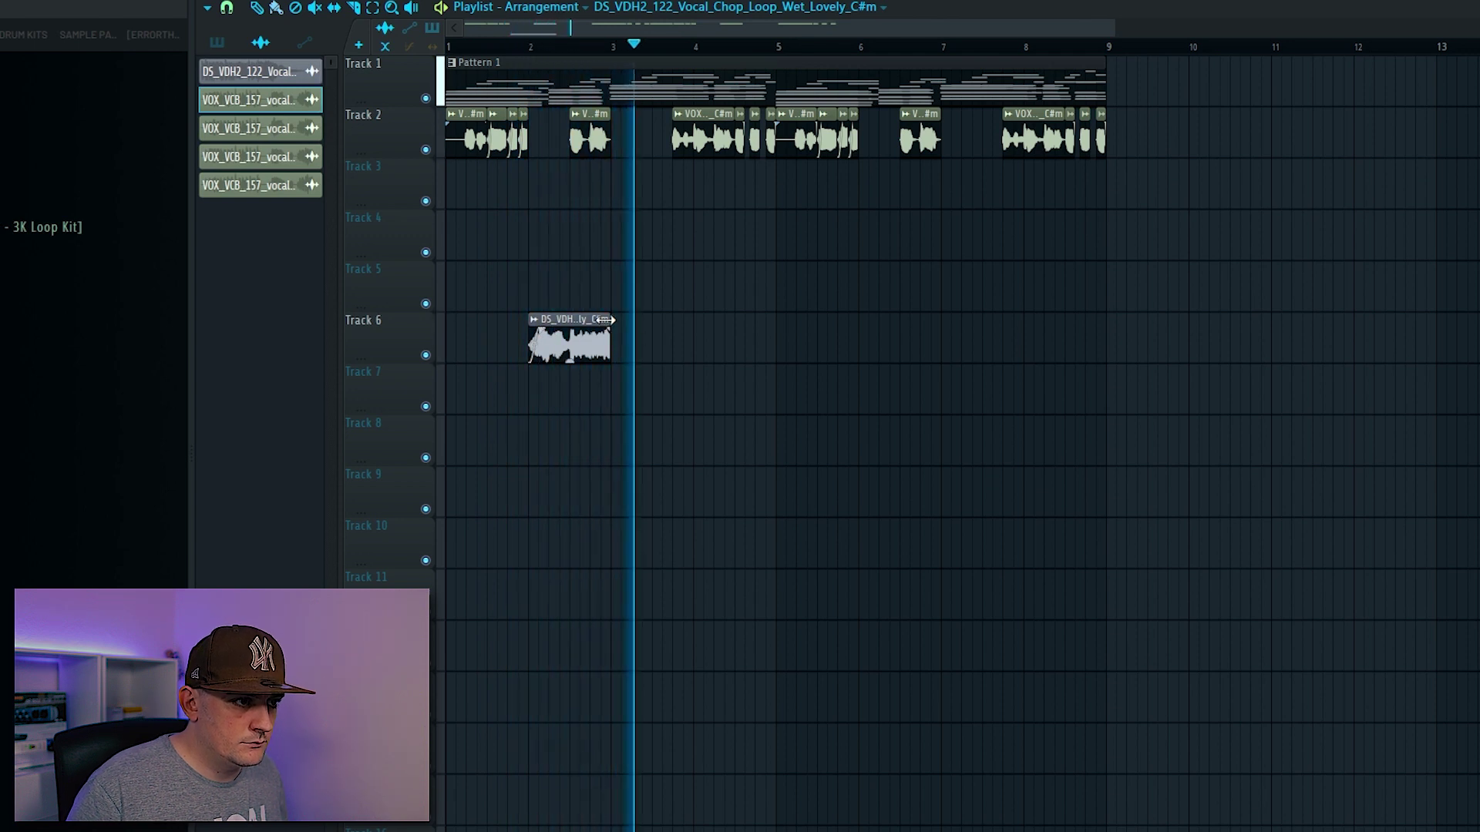
left_click_drag(606, 319, 642, 333)
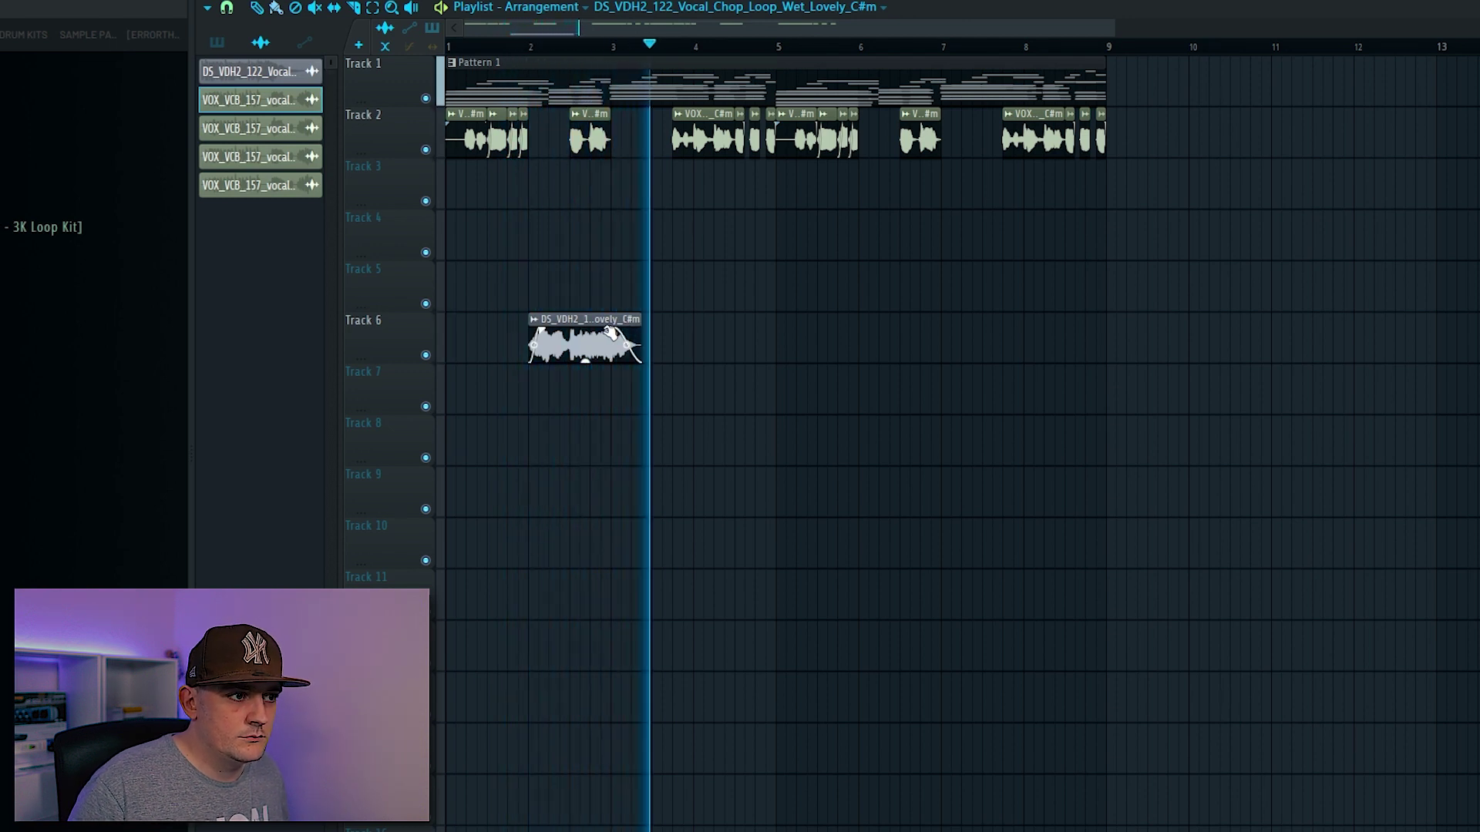
Duplicate the vocal chop three times along Track 6 at bars 4, 6 and 8, and extend the ends of the first two chops
key("ctrl+b")
key("ctrl+b")
key("ctrl+b")
left_click_drag(641, 319, 657, 318)
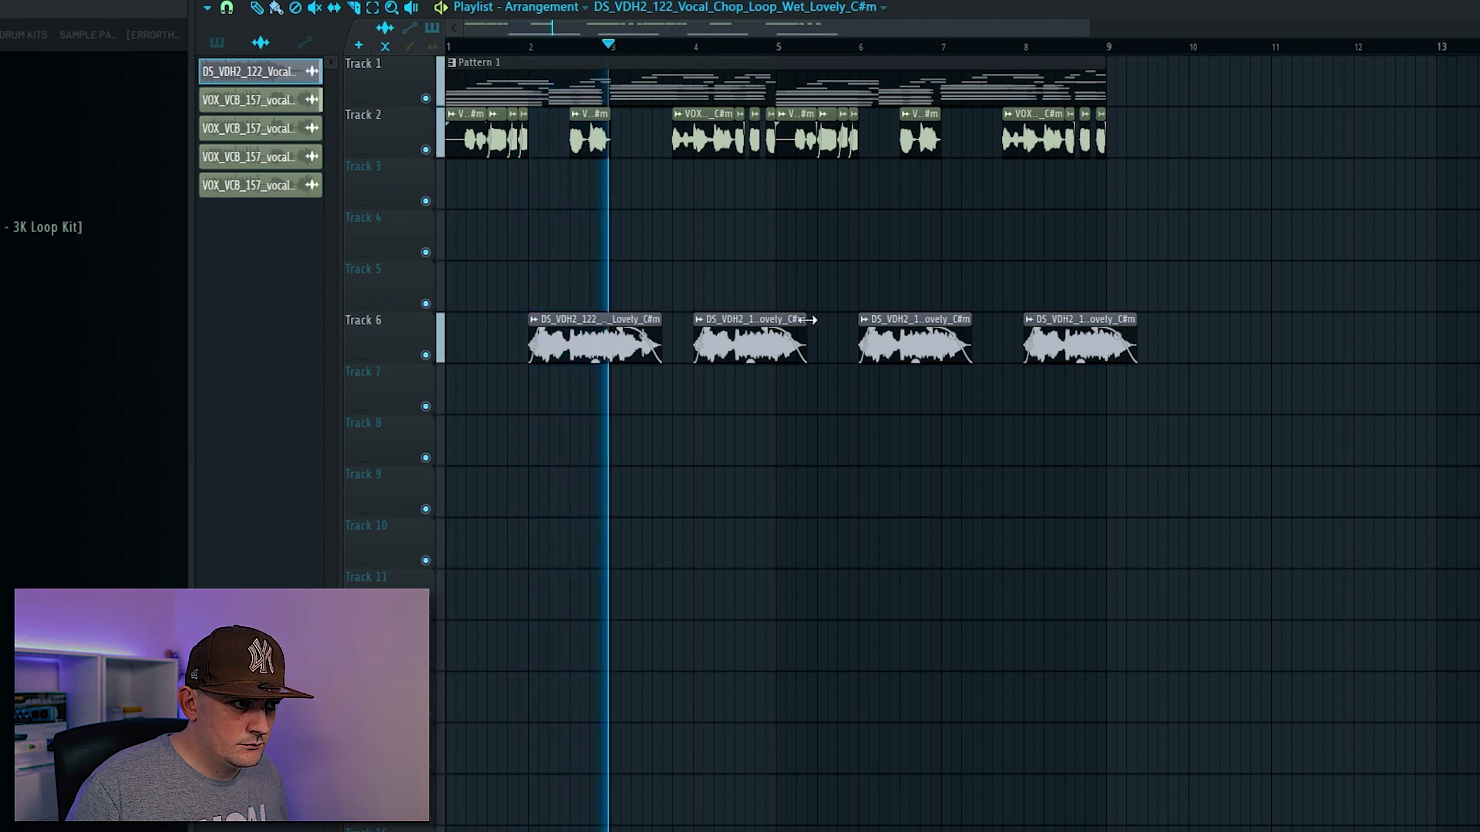
left_click_drag(808, 319, 827, 319)
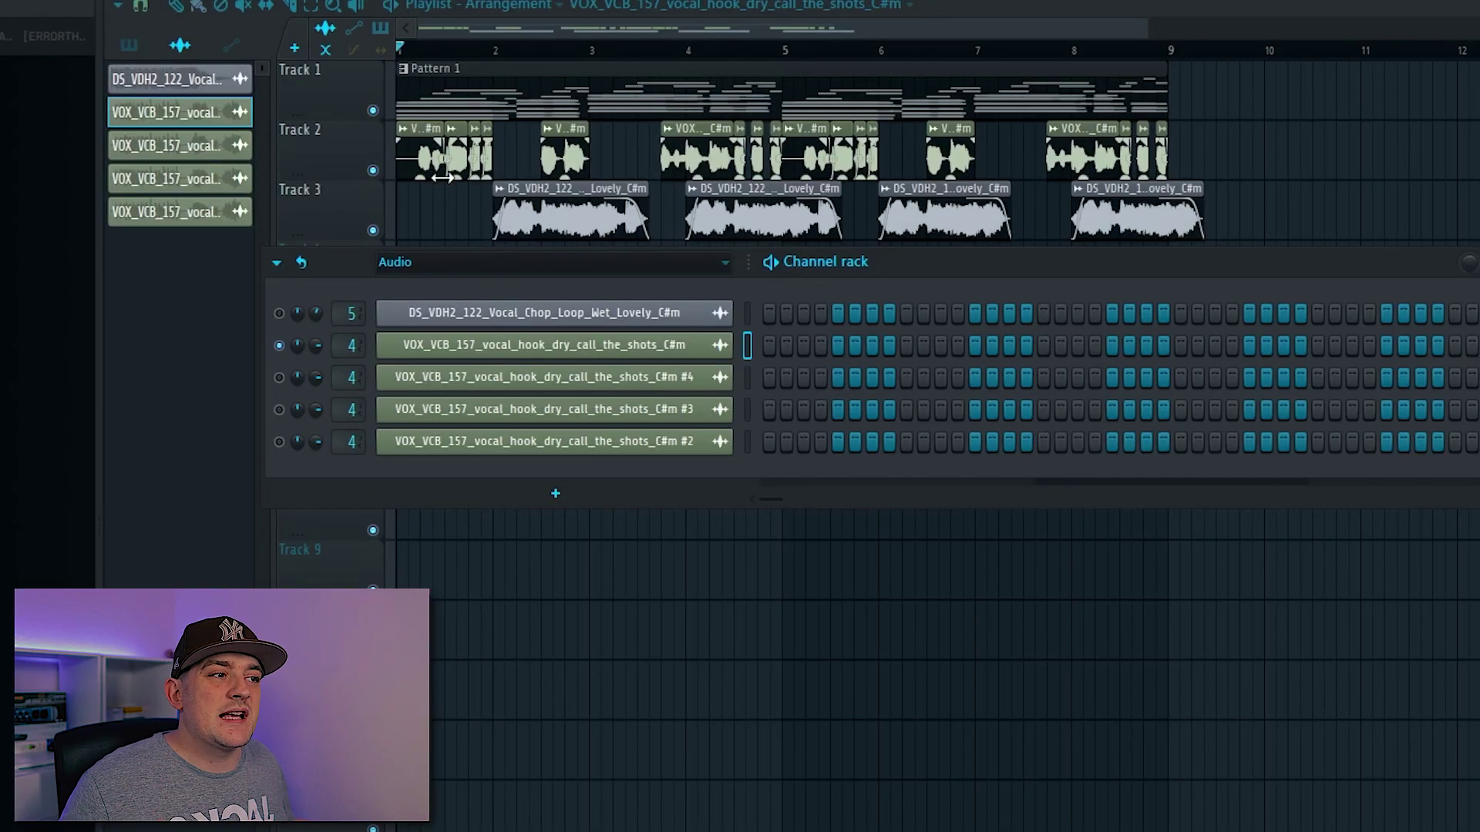
Open the channel settings of the first VOX_VCB_157 vocal hook sample and reposition its window
left_click(647, 356)
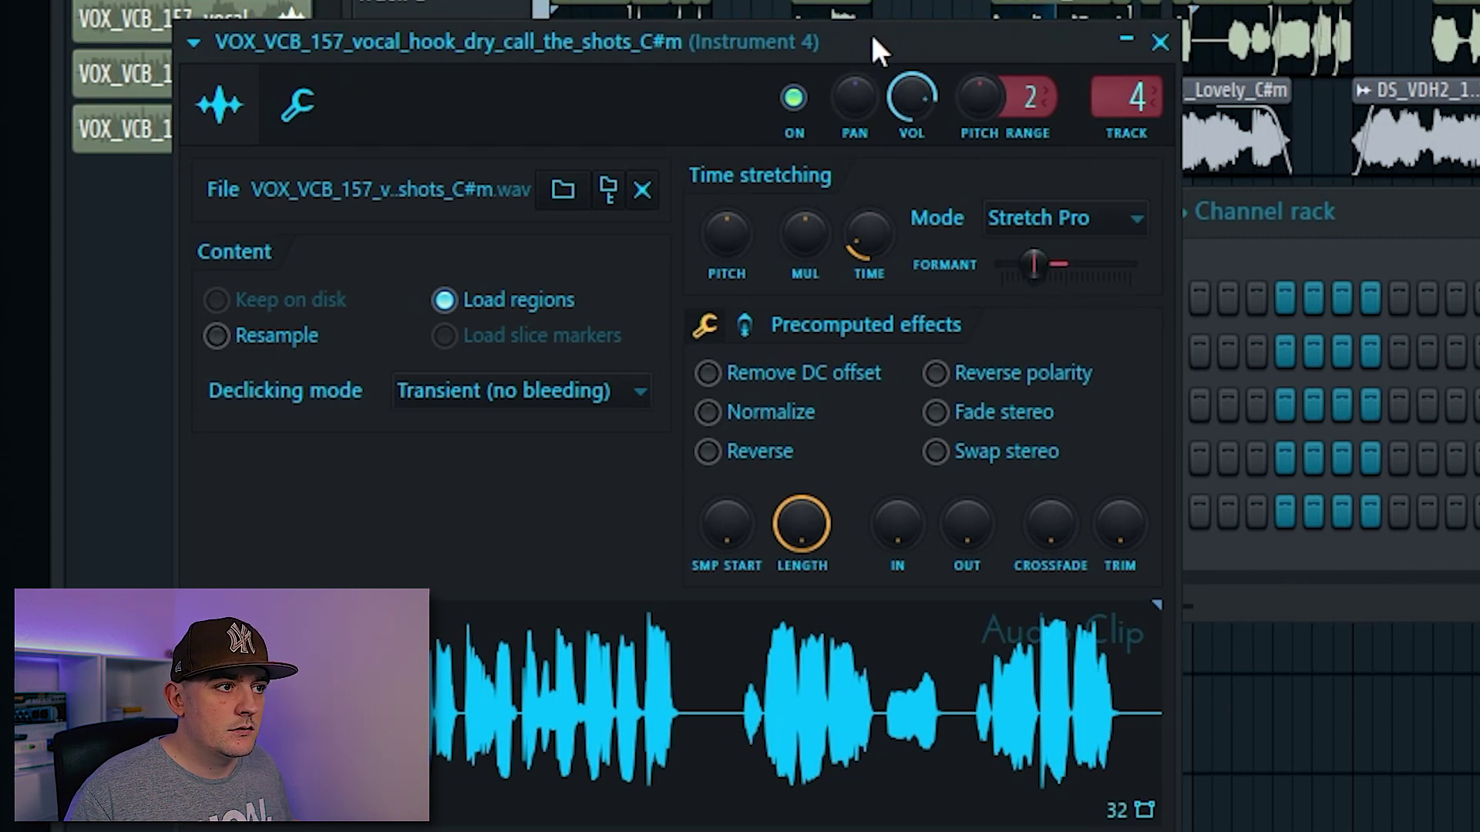
left_click_drag(872, 37, 888, 343)
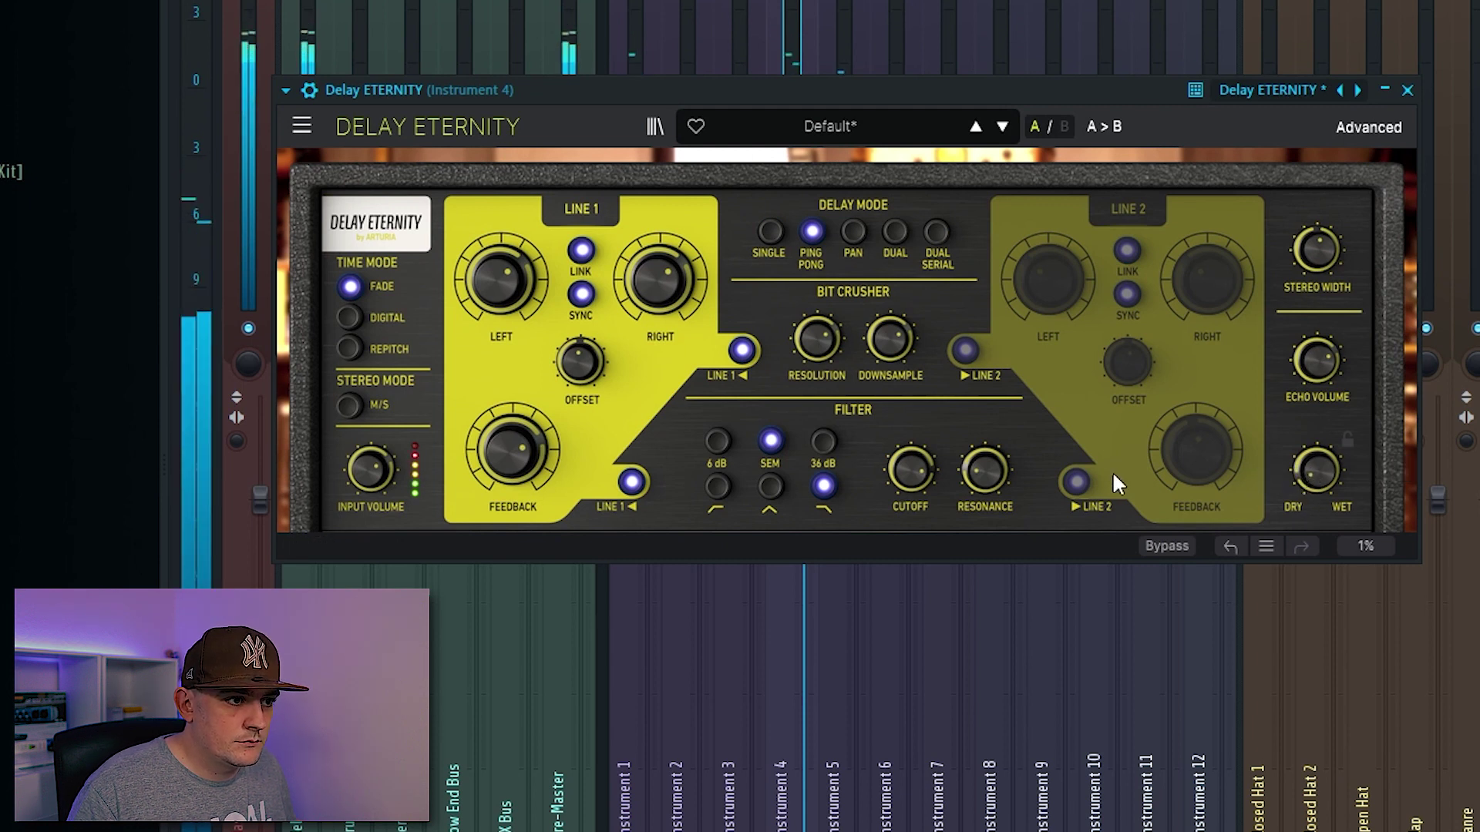
Set the filter slope to 36 dB in the Delay ETERNITY effect on Instrument 4
left_click(822, 442)
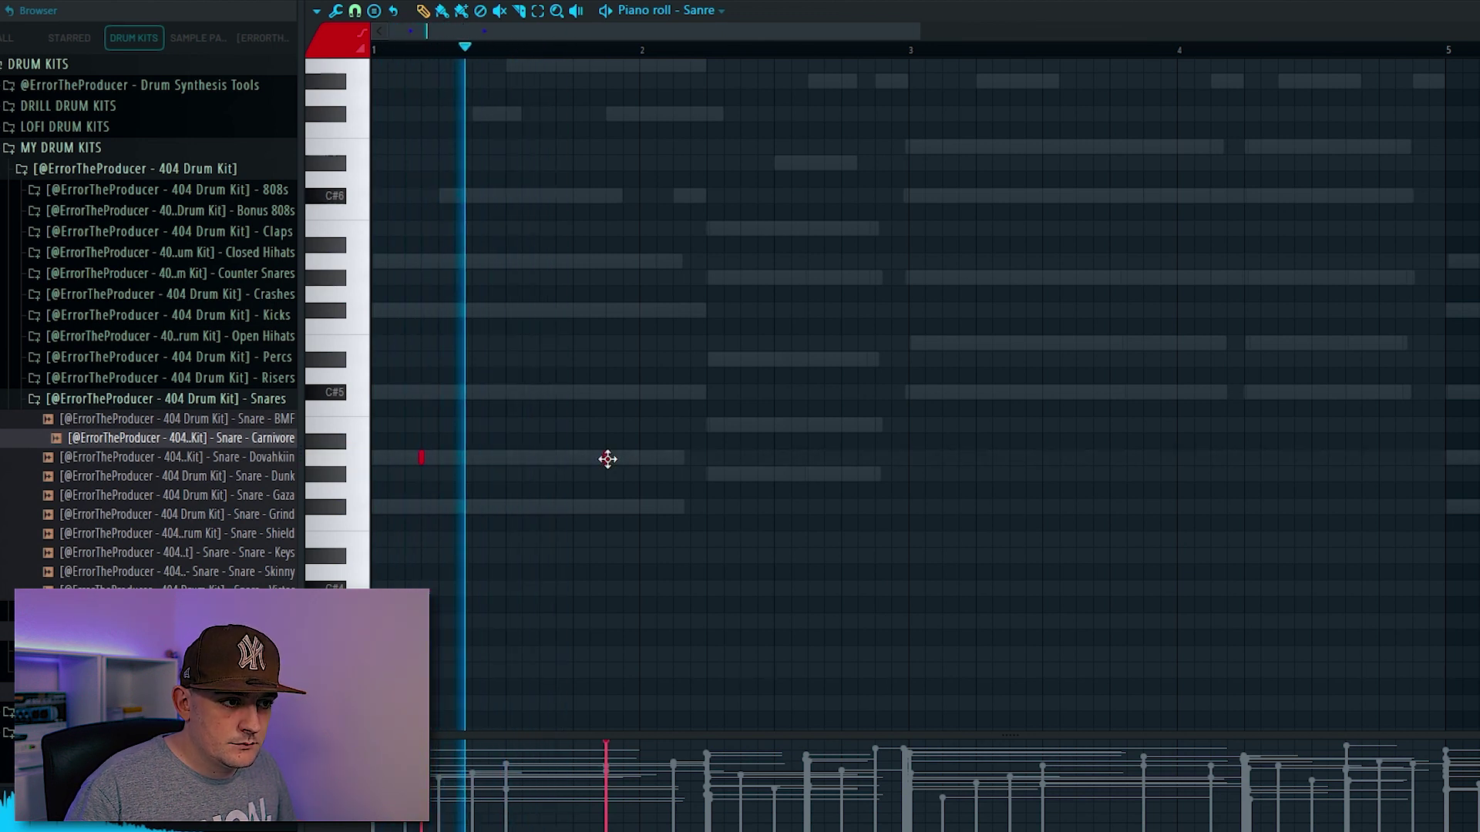
Add snare hits on step 15 of bar 1 and step 13 of bar 2 in the Sanre piano roll
left_click(607, 458)
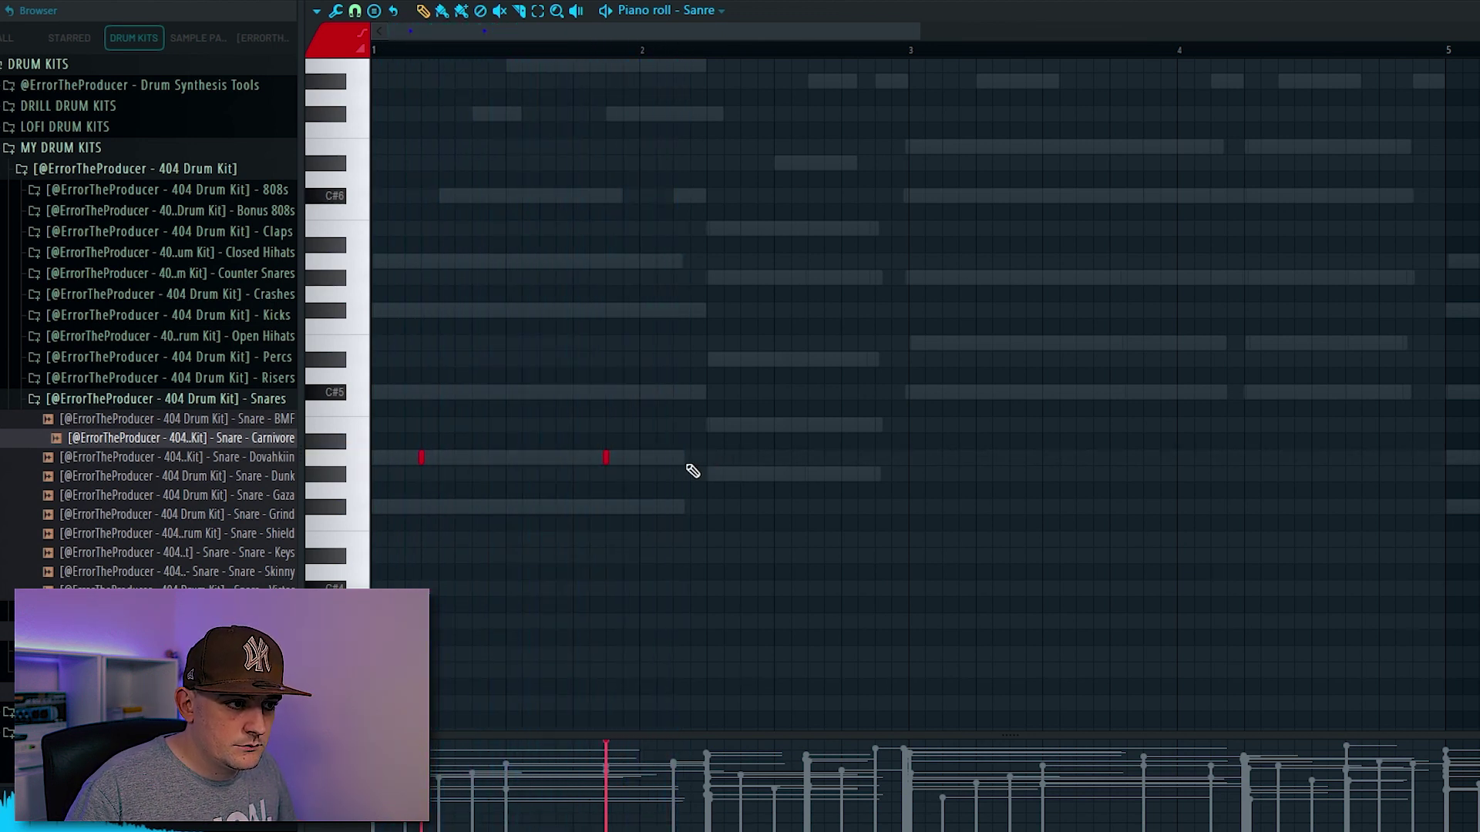
left_click(842, 457)
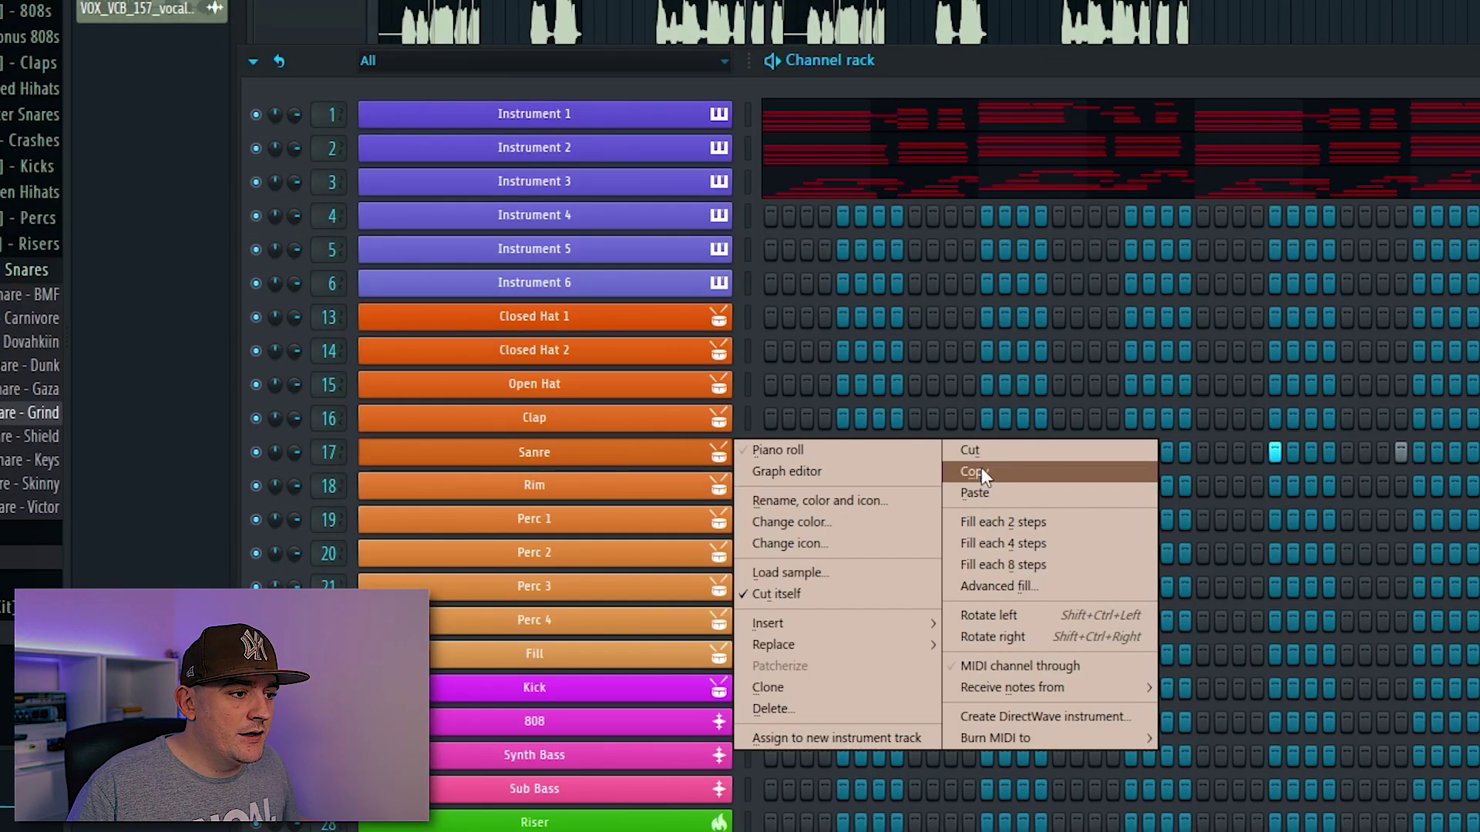
Copy the Sanre channel's notes onto the Clap channel
left_click(982, 469)
right_click(632, 418)
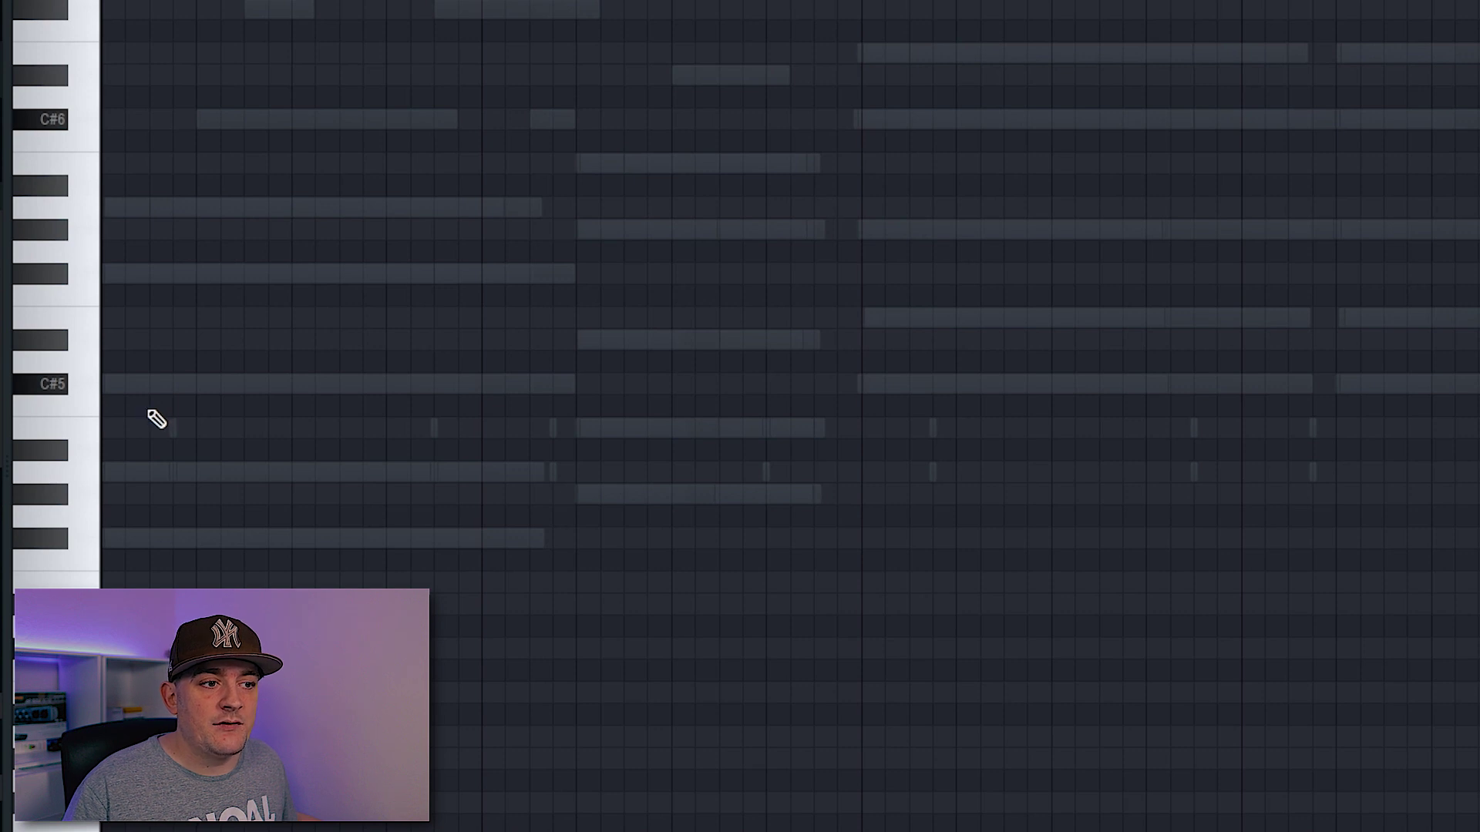
Program the closed hat's C5 notes in bar 1 on steps 3, 7, 8, 11, 15 and 16
left_click(245, 407)
left_click(340, 406)
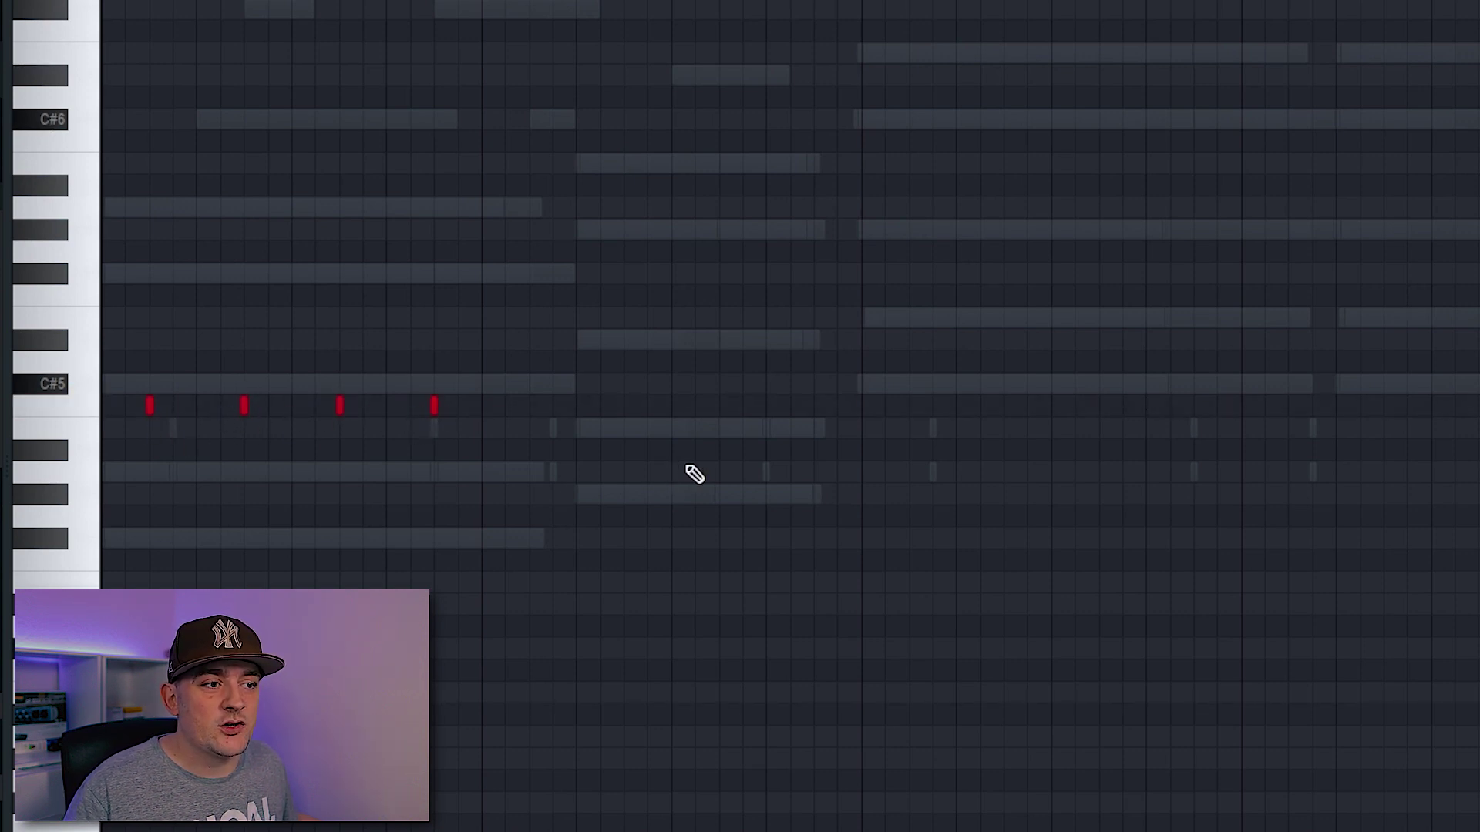
left_click(269, 406)
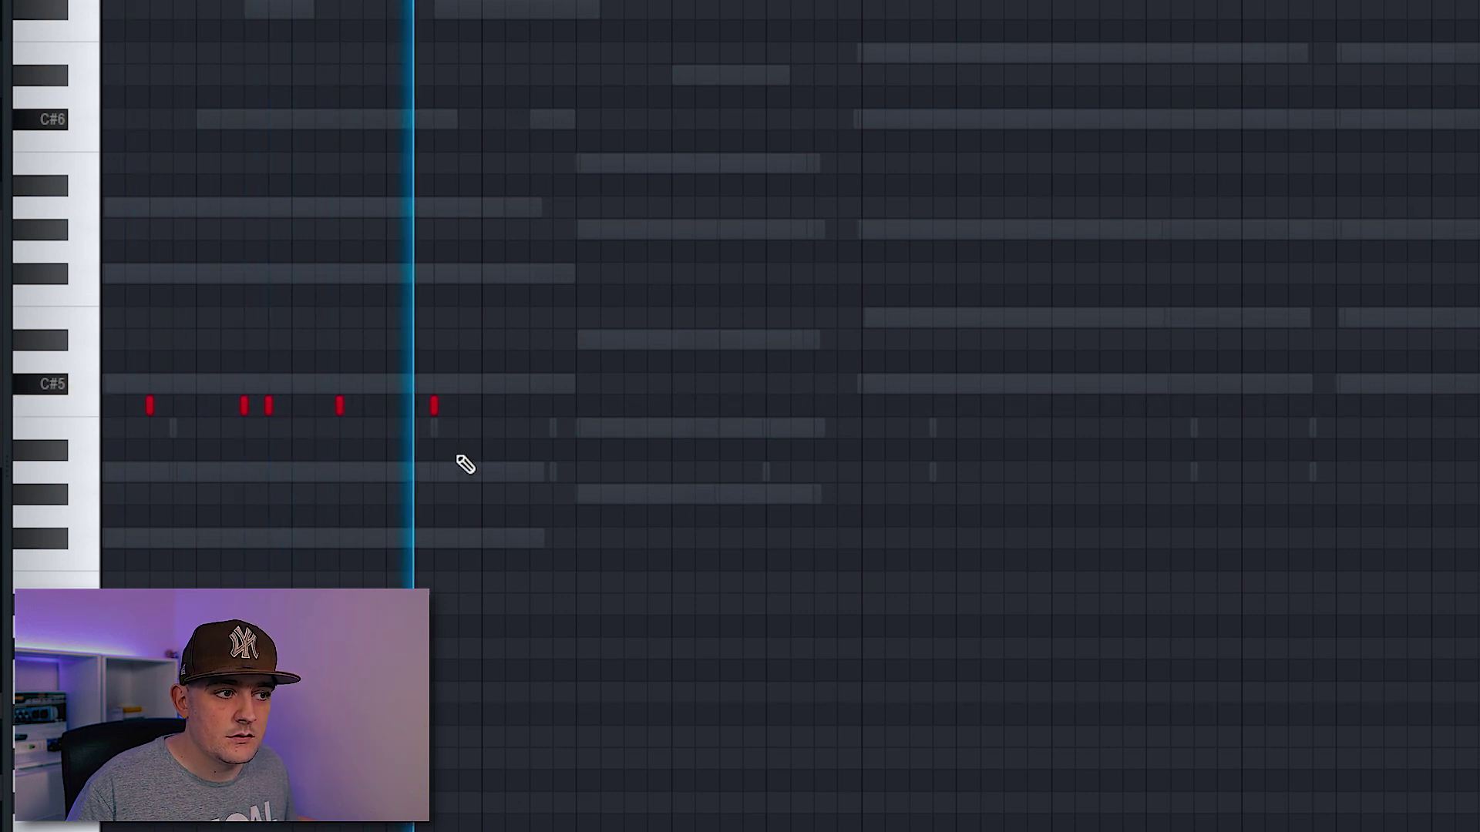
left_click(457, 406)
scroll(461, 411, "down", 1)
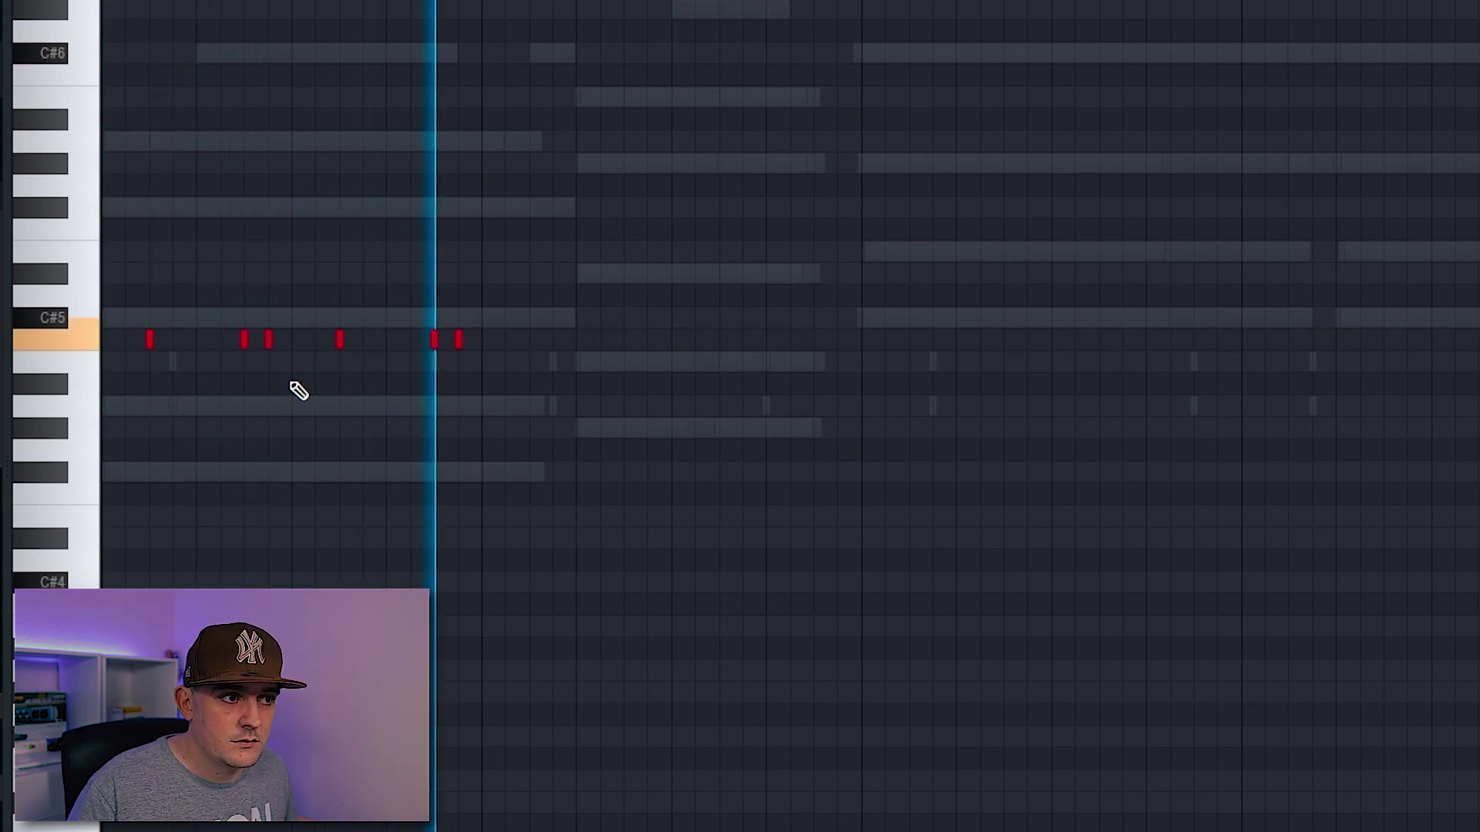
Duplicate the one-bar closed hat pattern into bar 2, and copy both bars to bars 3 and 4
left_click_drag(152, 340, 539, 340, "shift")
left_click(486, 345)
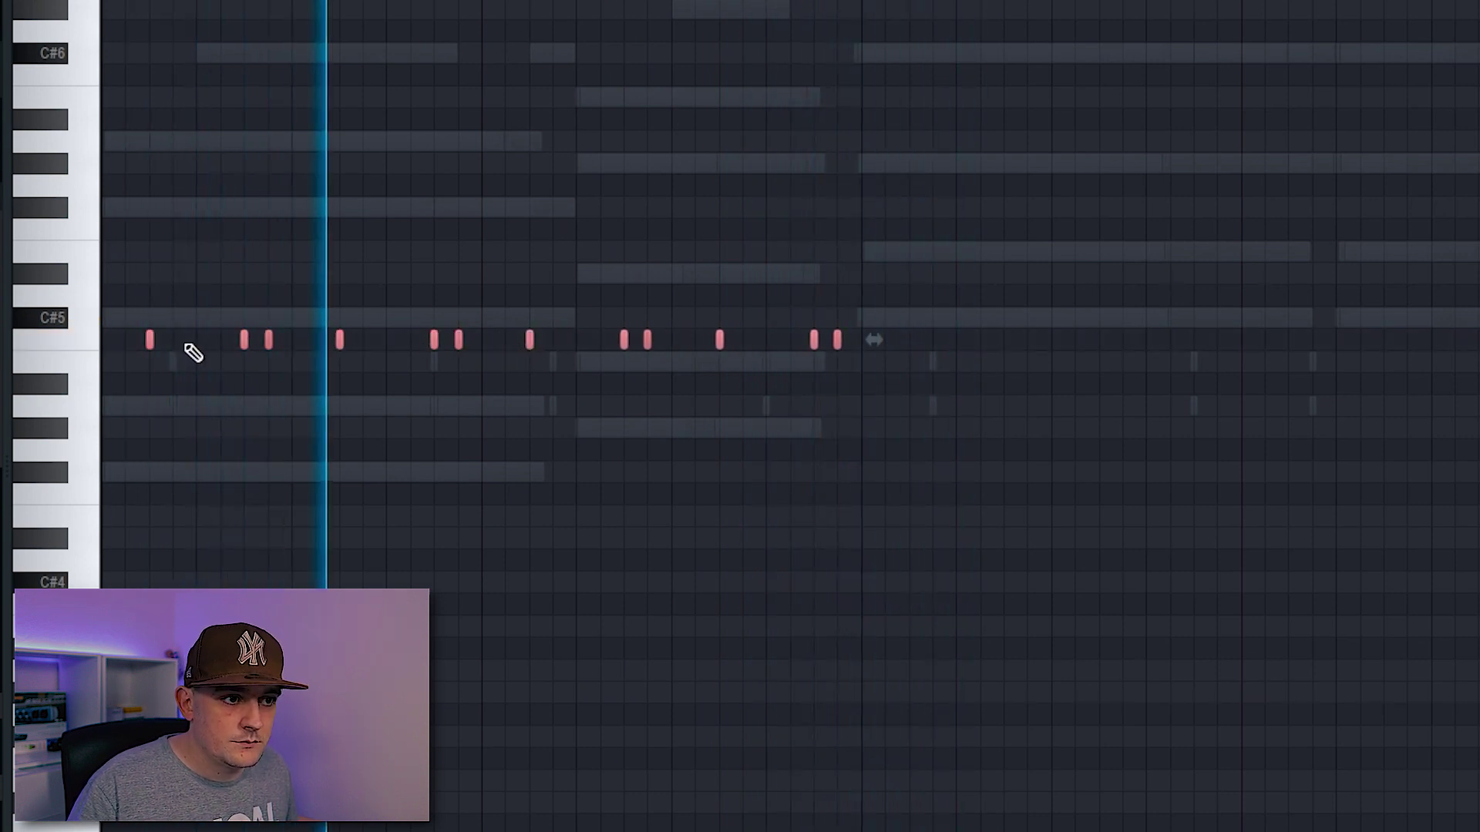
left_click_drag(148, 339, 913, 378, "shift")
scroll(858, 388, "down", 2)
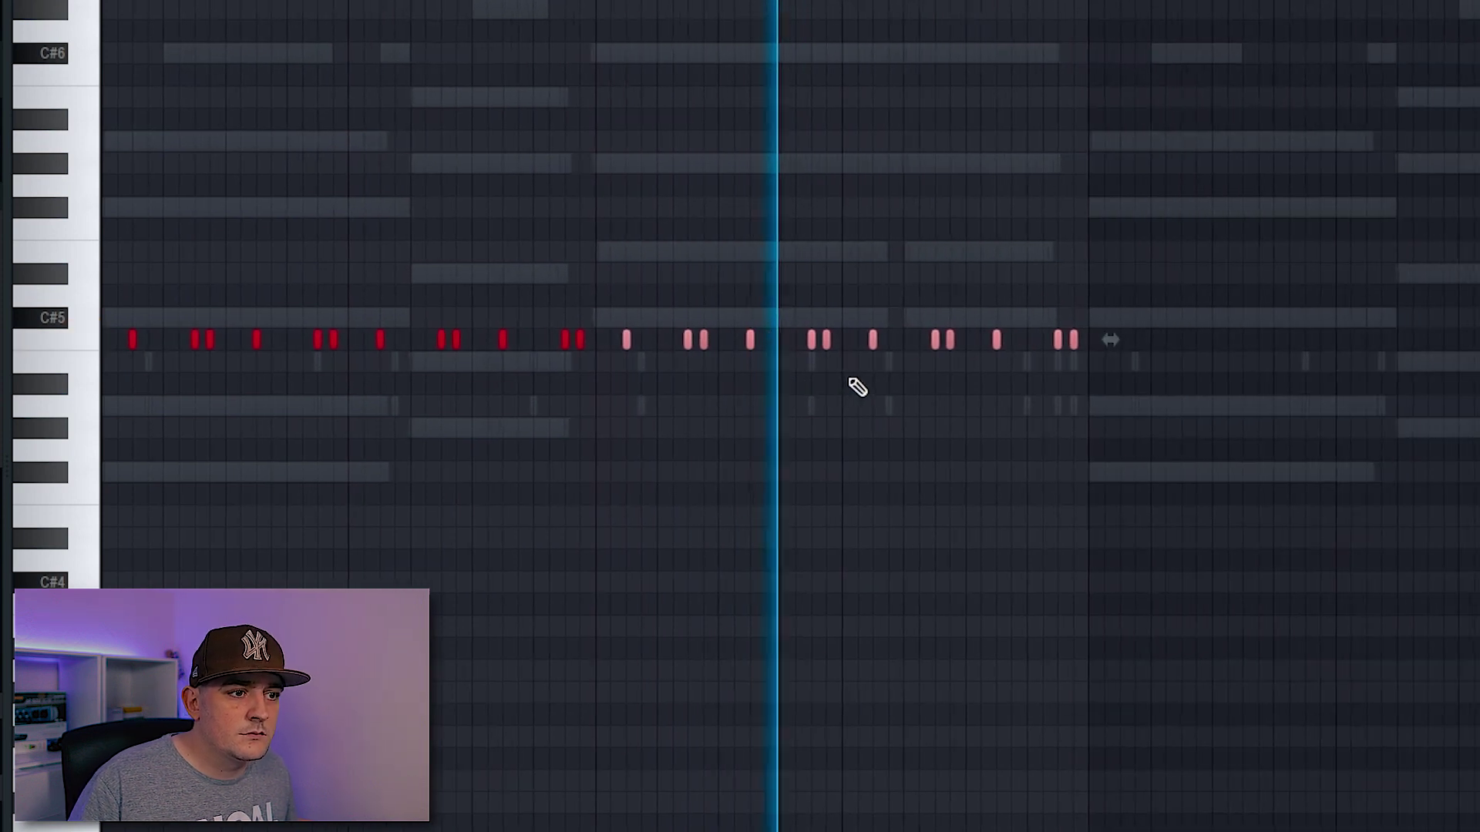
scroll(185, 386, "down", 1)
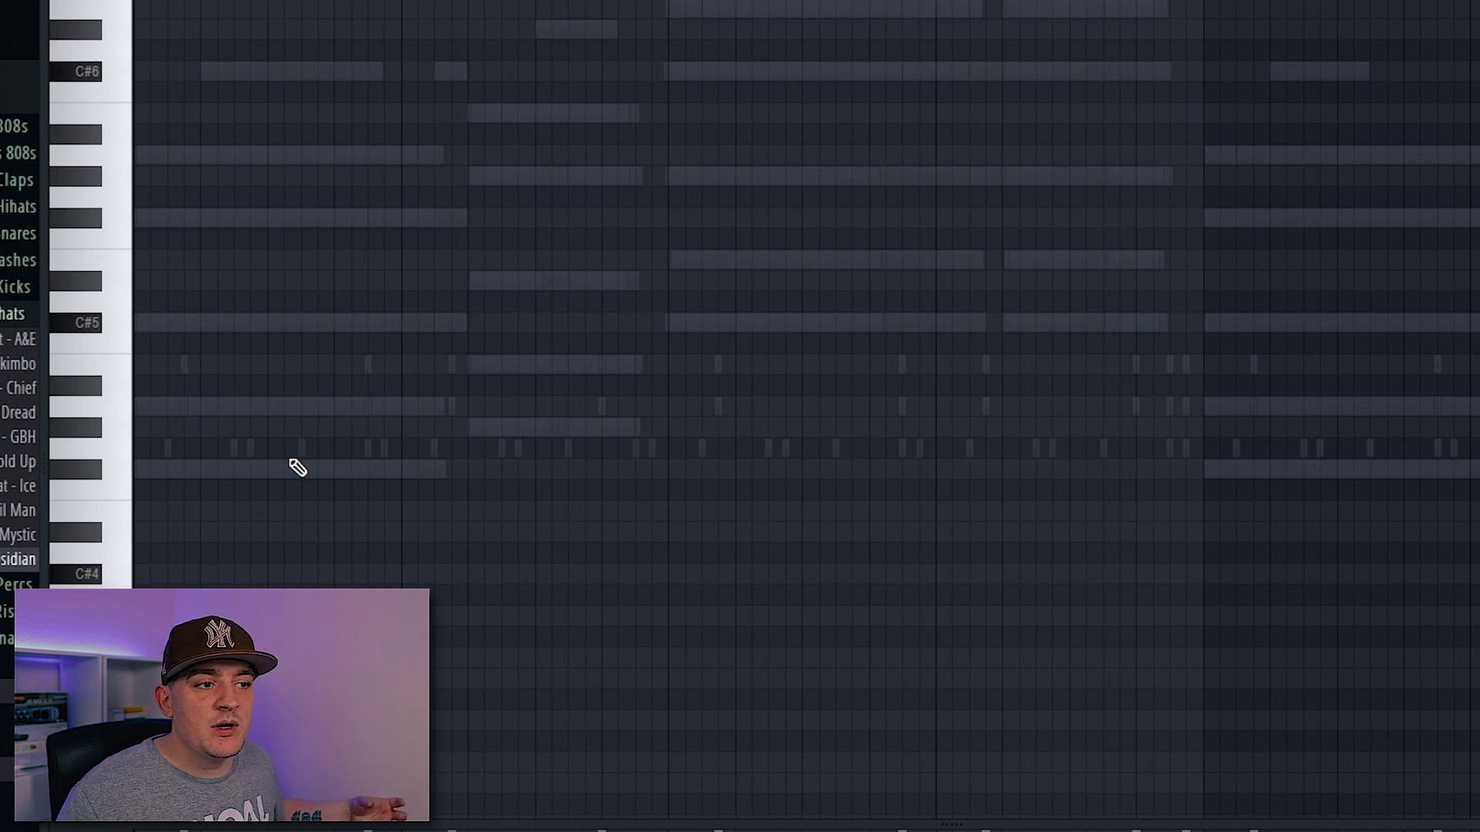
Place open hat C5 notes on step 7 of bar 1 and on step 15 of bars 2 and 4
left_click(247, 344)
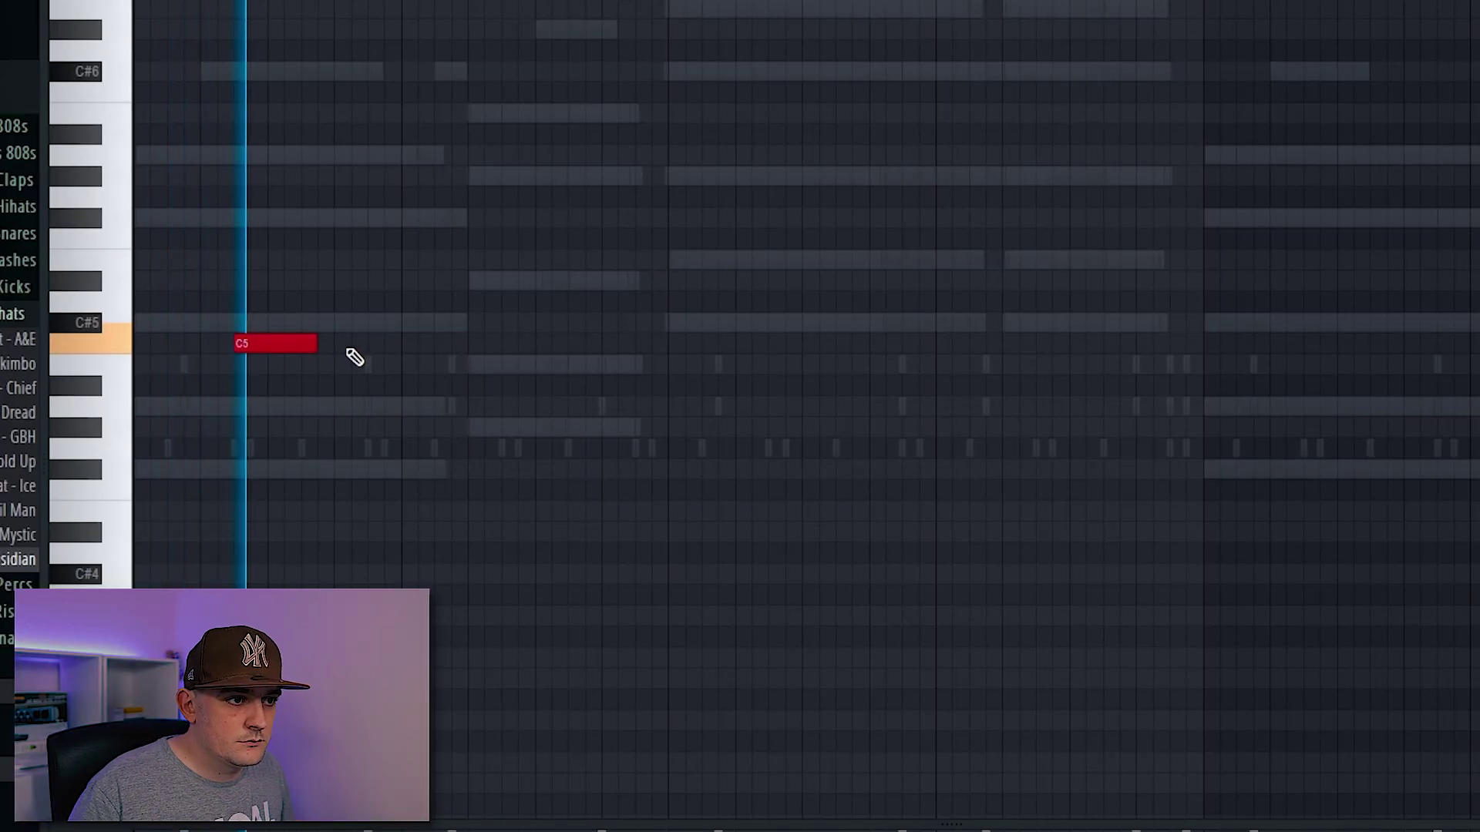
left_click(640, 345)
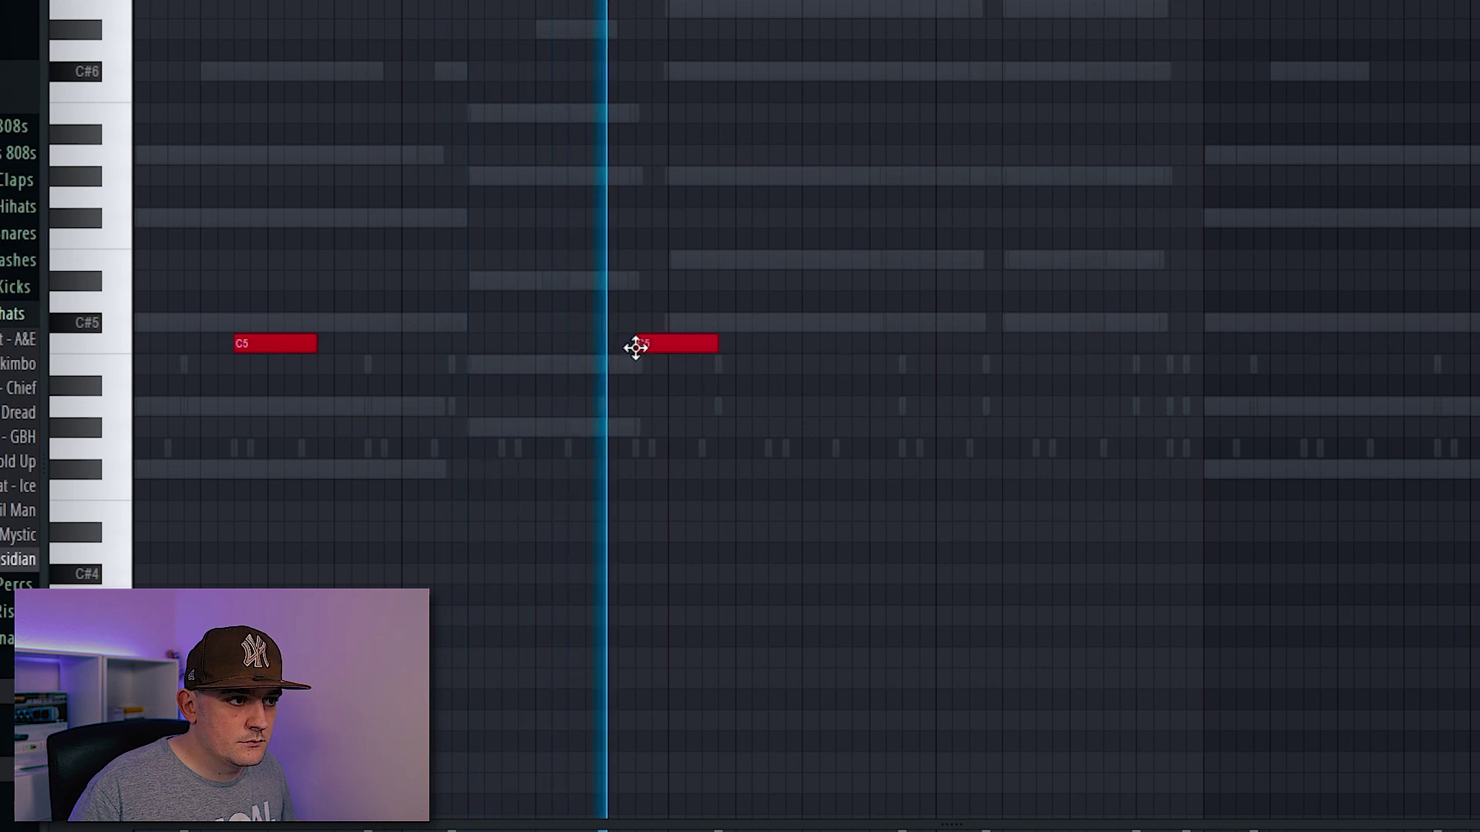
left_click(1170, 345)
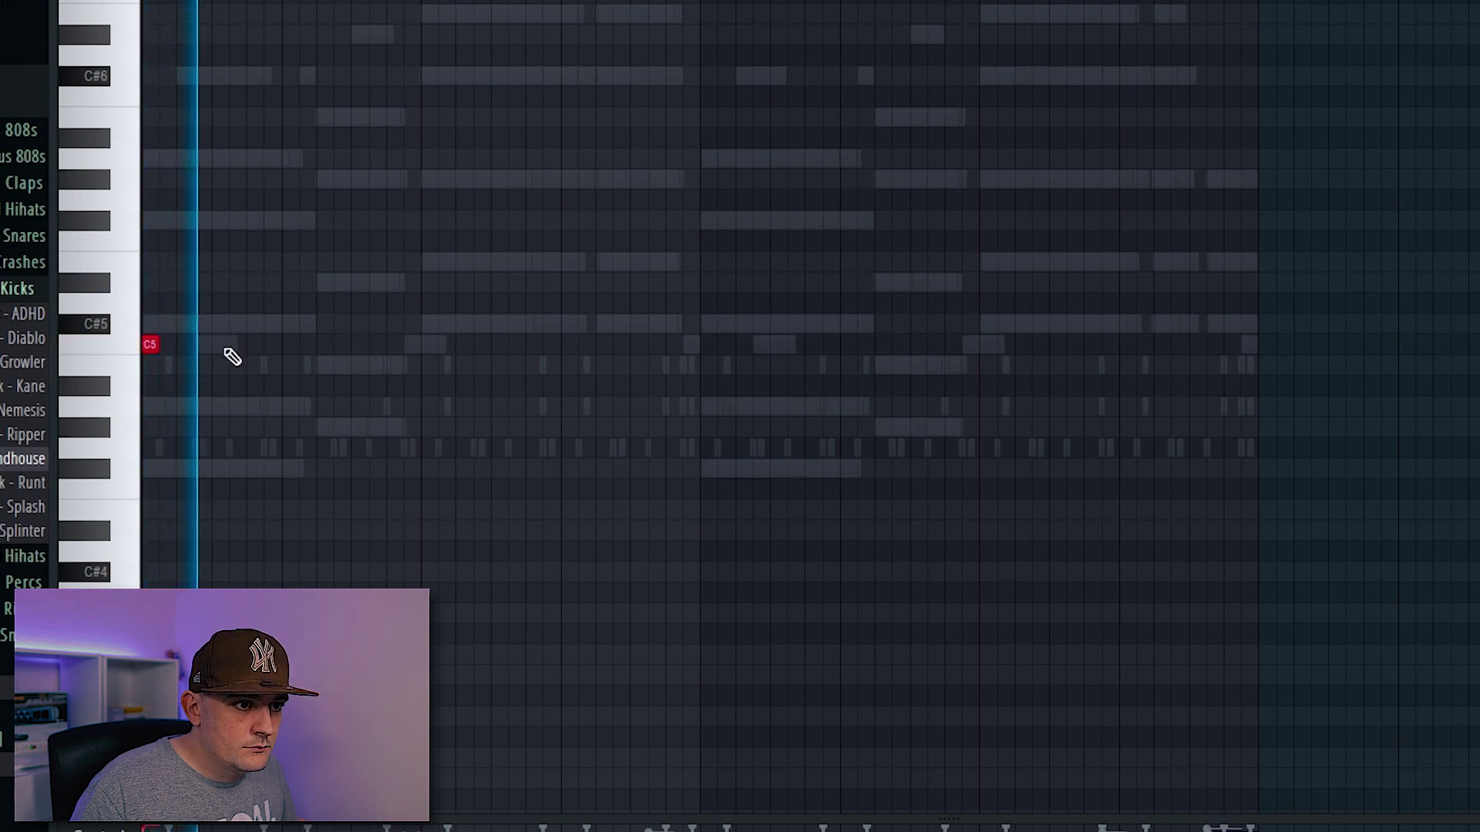
Add kick C5 notes on step 11 of bar 1 and on steps 1 and 11 of bar 2
left_click(228, 345)
left_click_drag(229, 349, 240, 347)
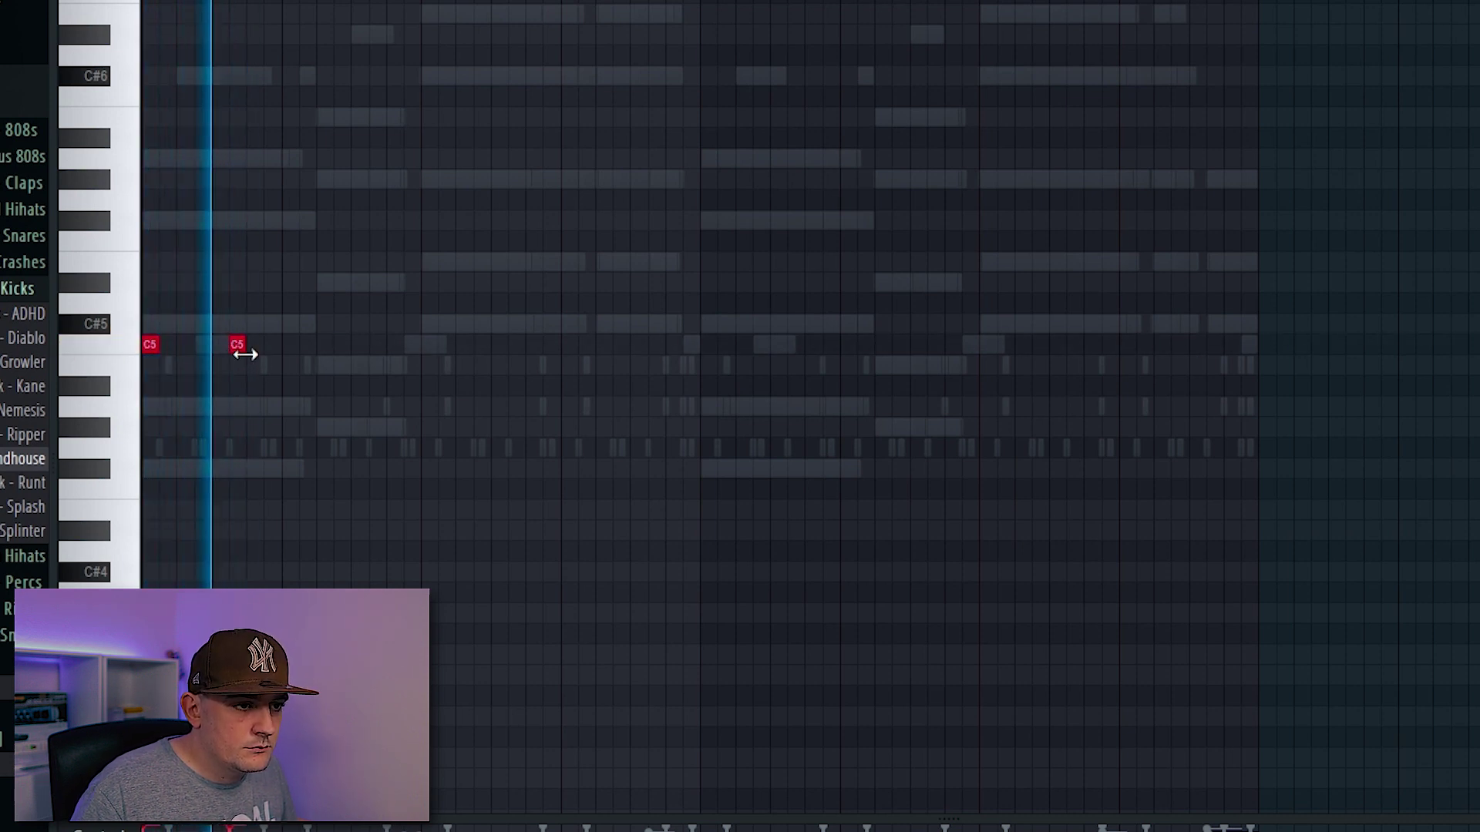
left_click(282, 345)
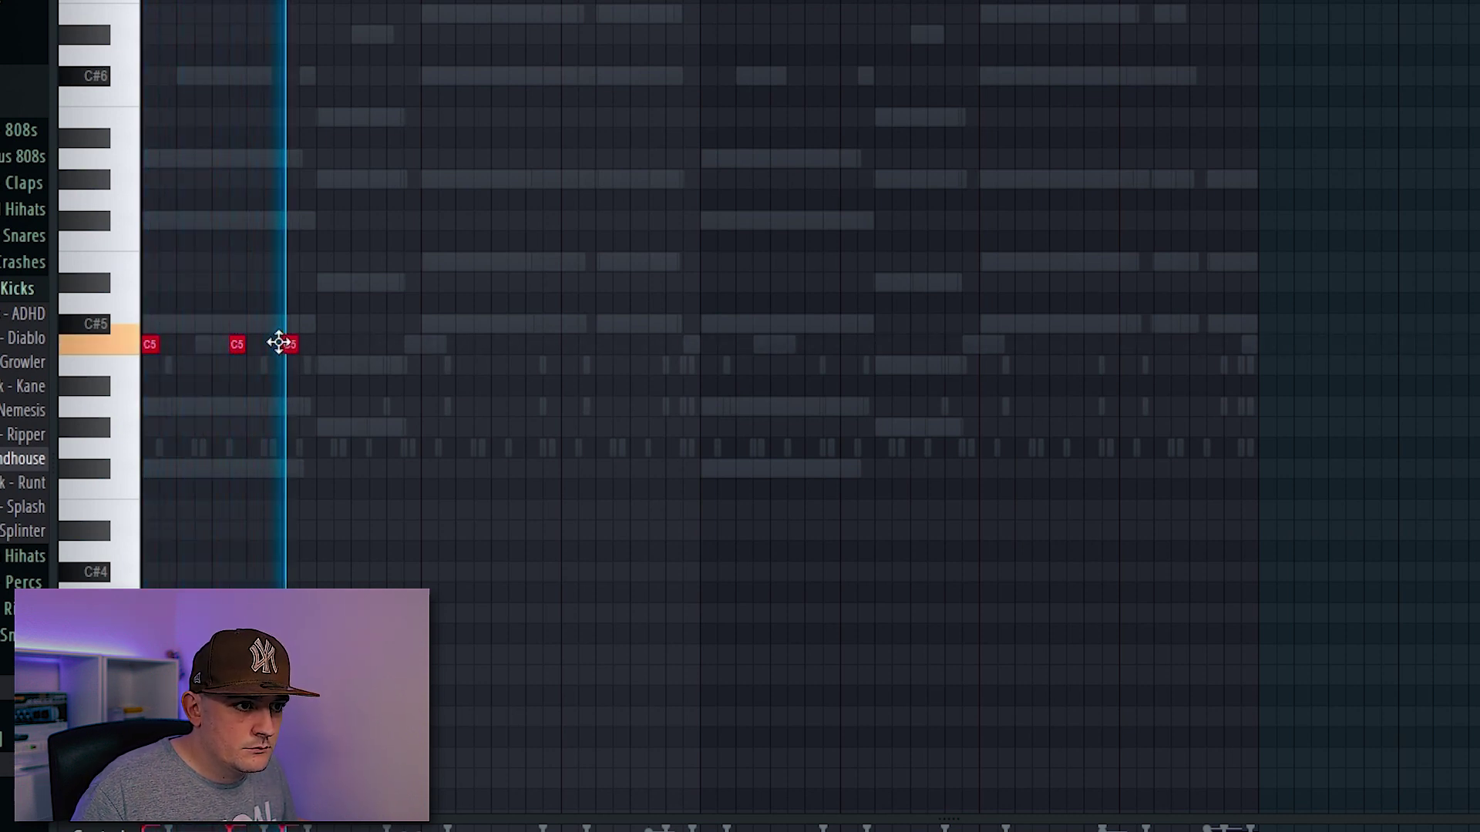
left_click(373, 344)
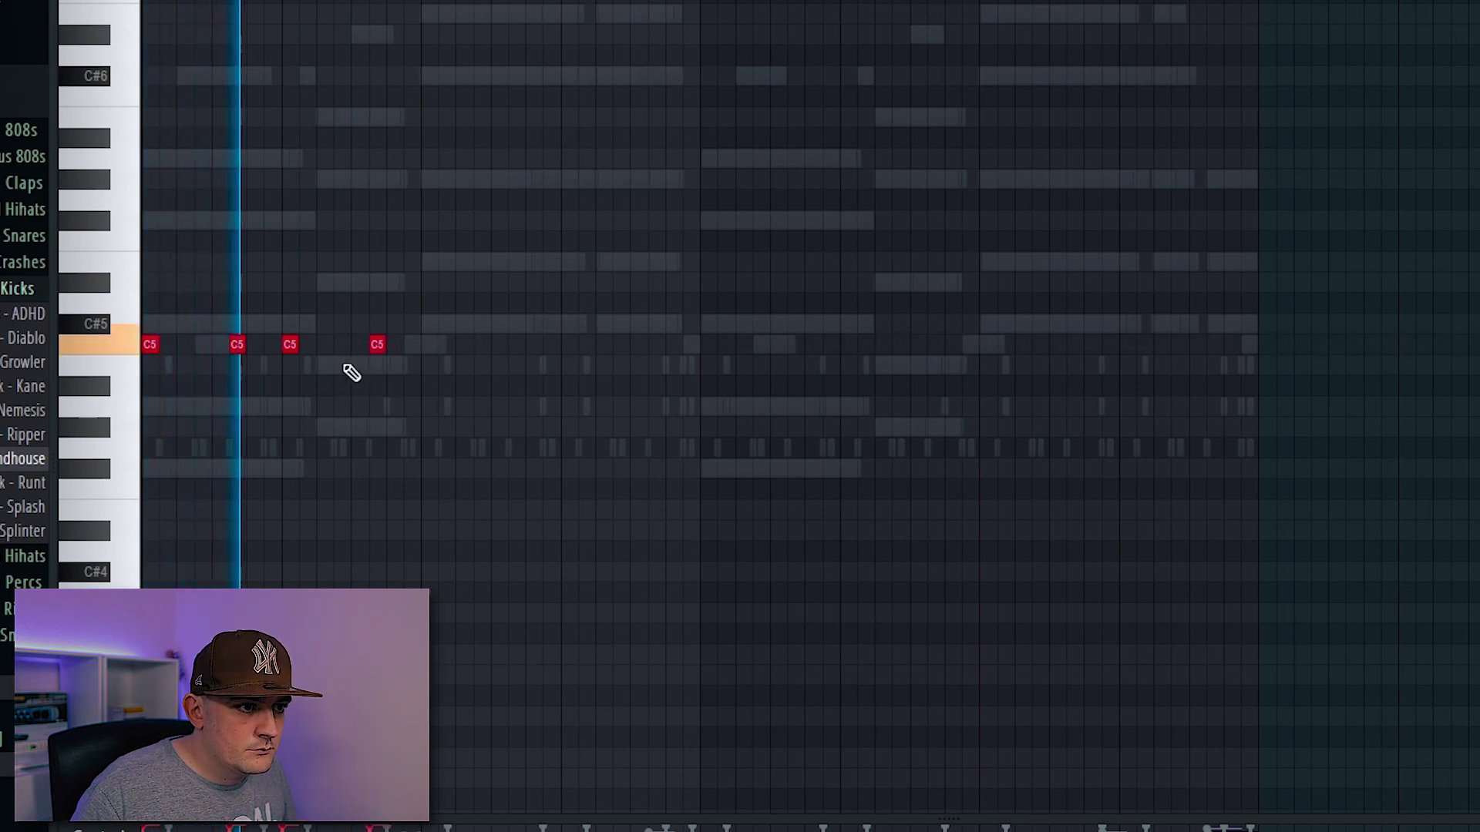
Duplicate the two-bar kick pattern into bars 3 and 4, and copy all four bars to start at bar 5
key("ctrl+a")
left_click_drag(165, 350, 440, 370)
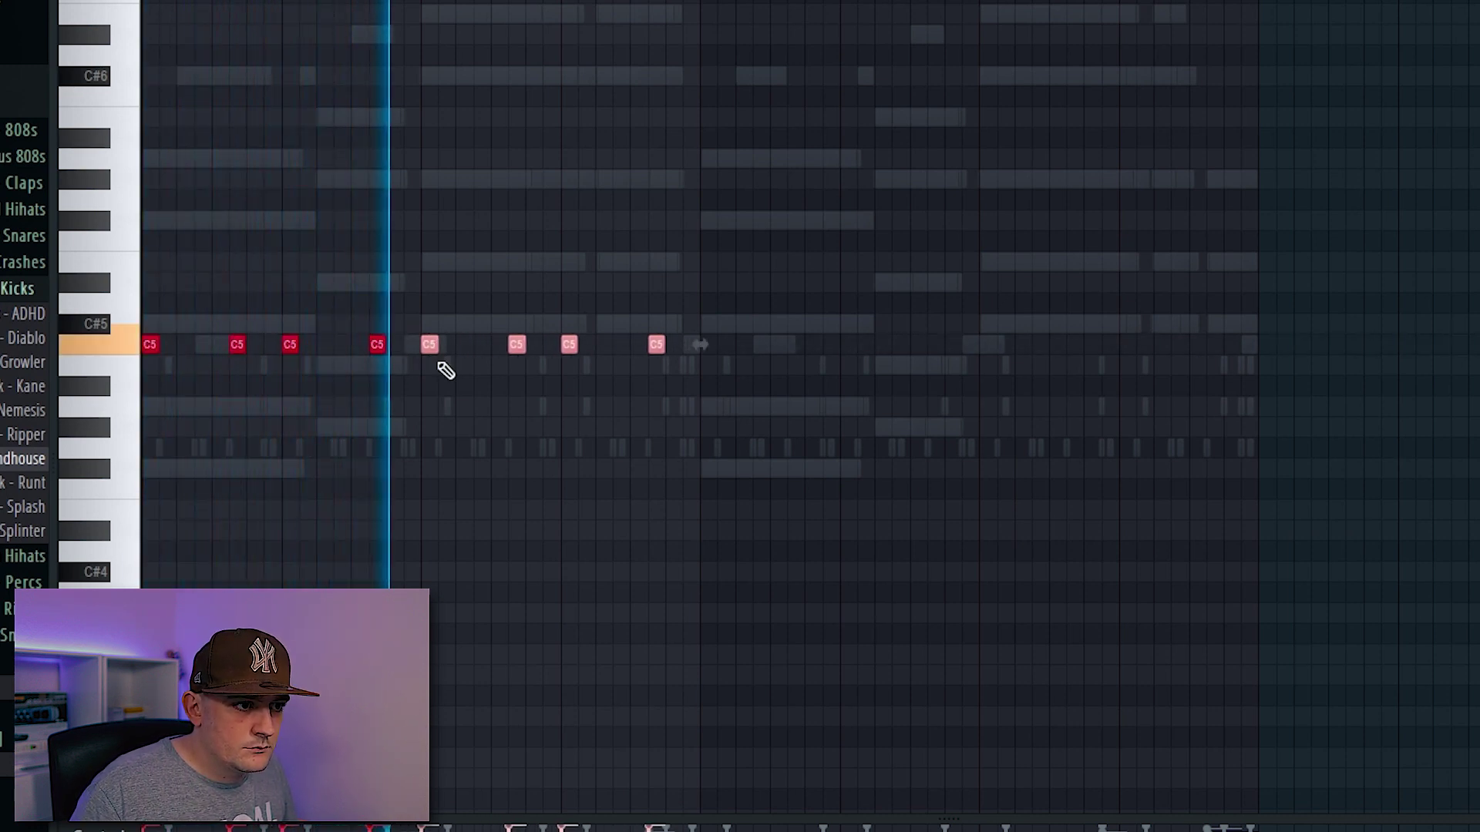
left_click(416, 363)
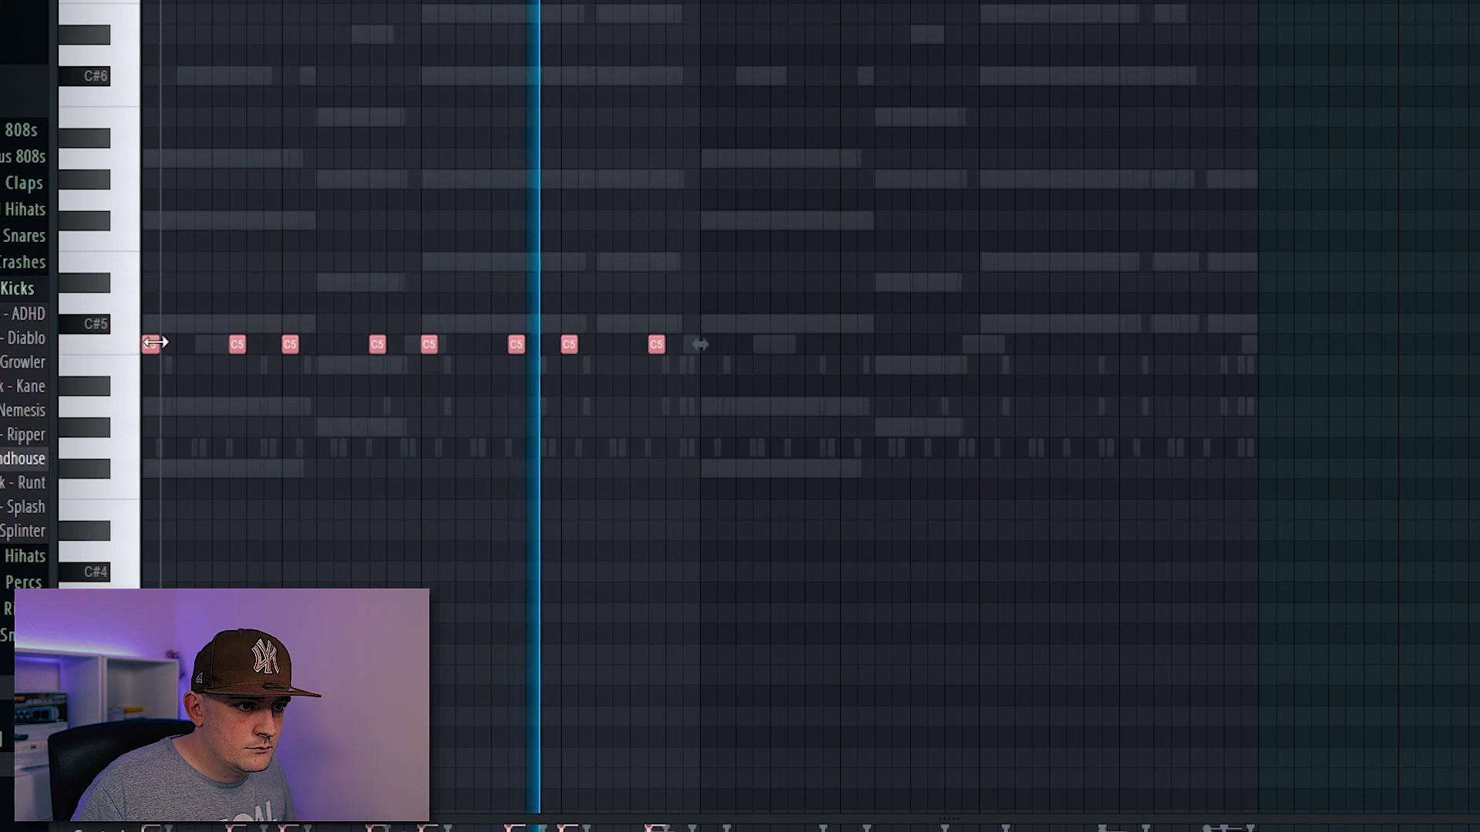
left_click_drag(154, 343, 694, 346)
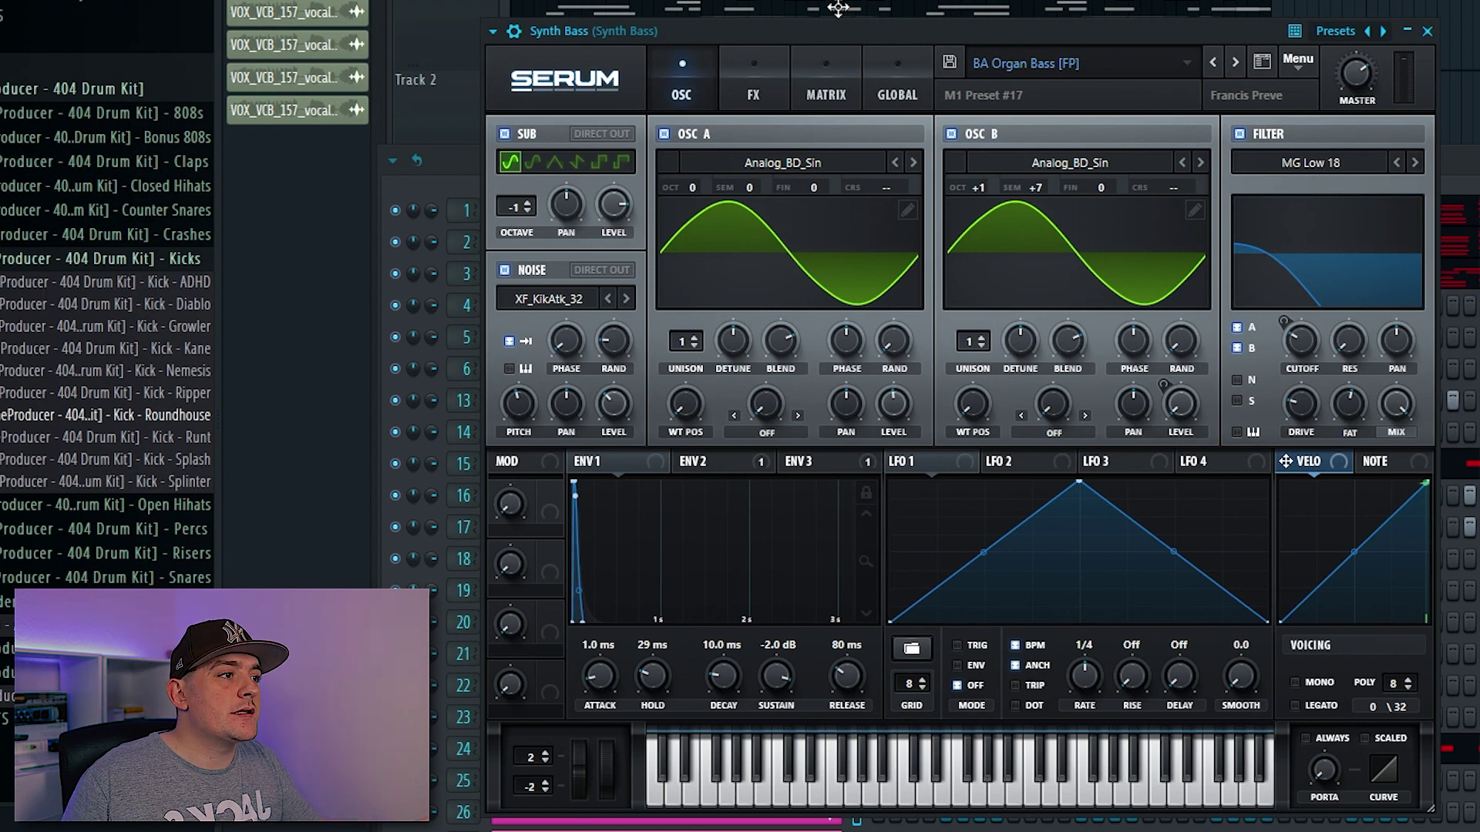
Enable the Tube distortion in the Synth Bass Serum effects and raise its drive
left_click(752, 87)
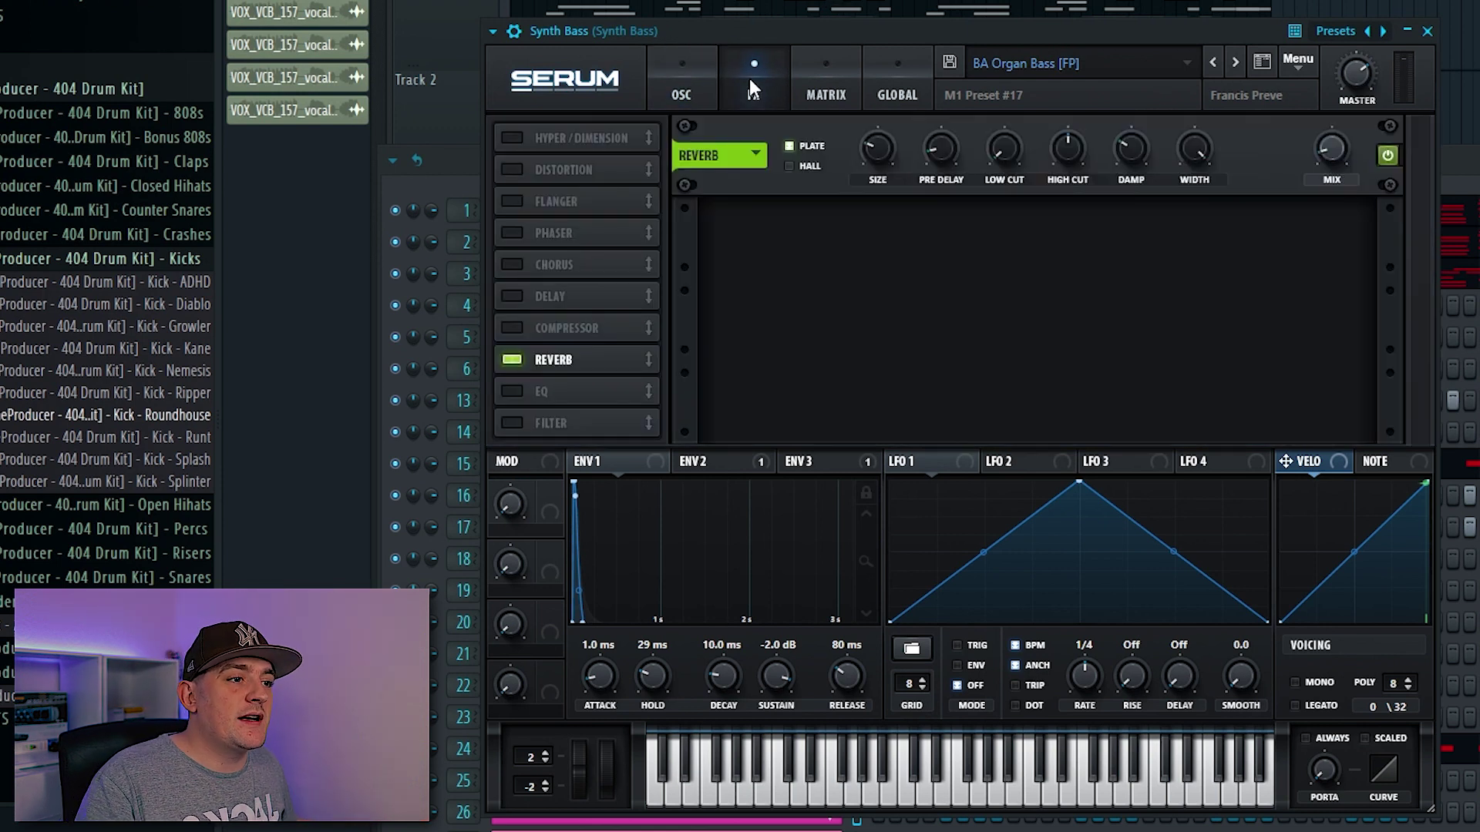
left_click(511, 169)
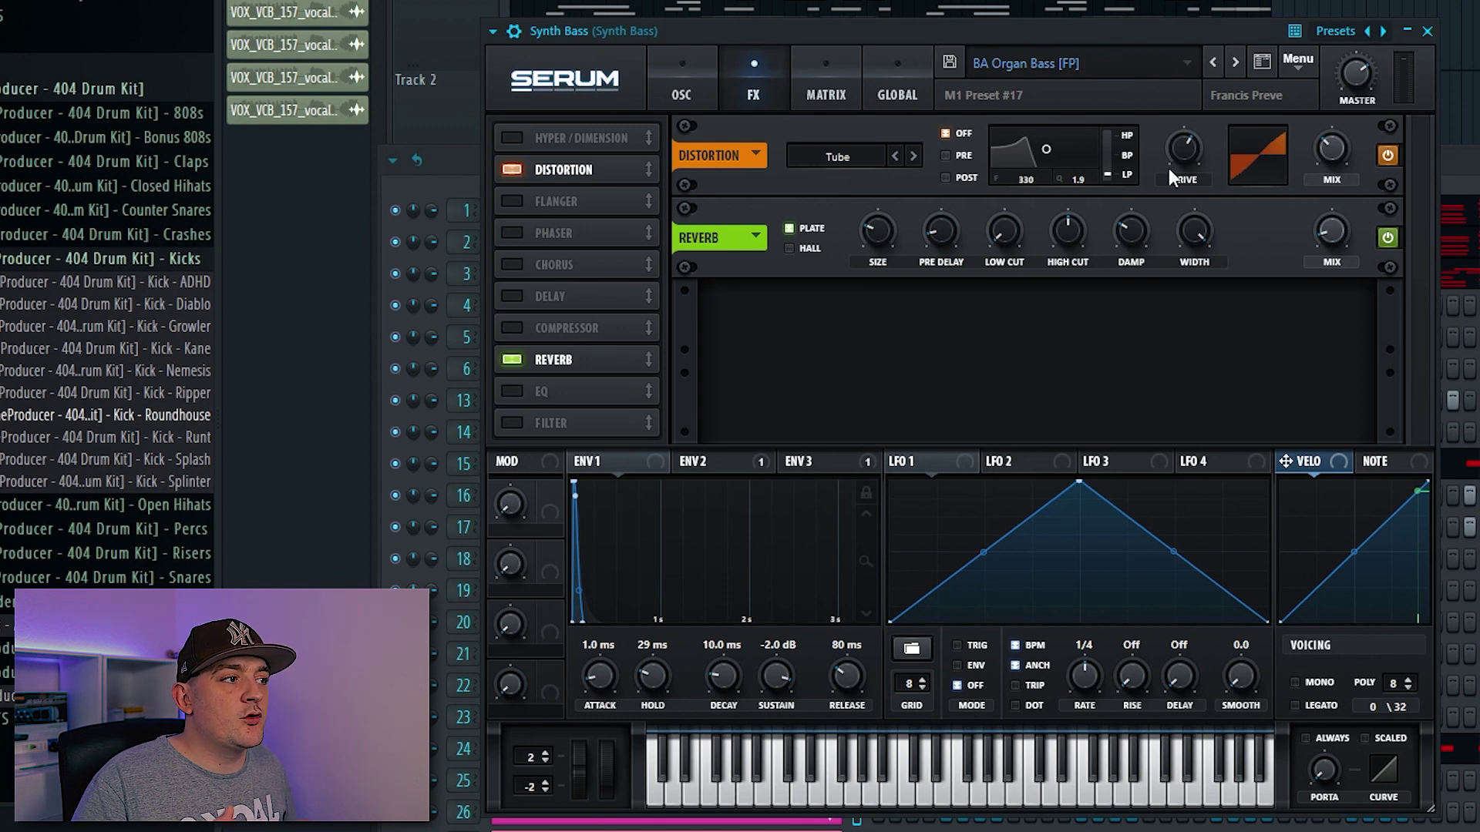
left_click_drag(1184, 148, 1181, 99)
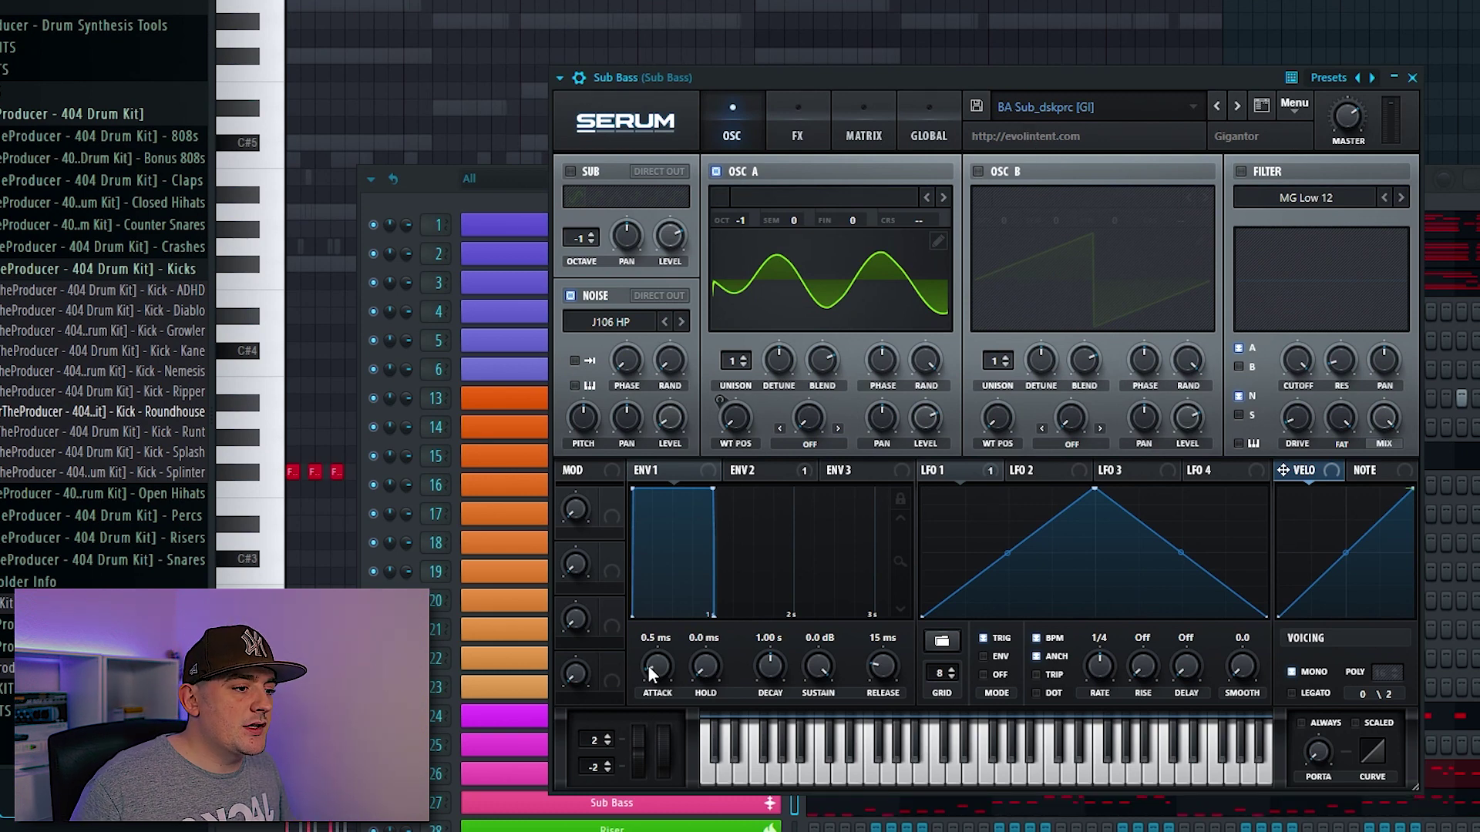
Raise the Env 1 attack of the Sub Bass Serum patch to about 88 ms and close the plugin window
mouse_move(647, 664)
left_mouse_down()
mouse_move(656, 624)
mouse_move(632, 680)
mouse_move(651, 665)
mouse_move(654, 684)
left_mouse_up()
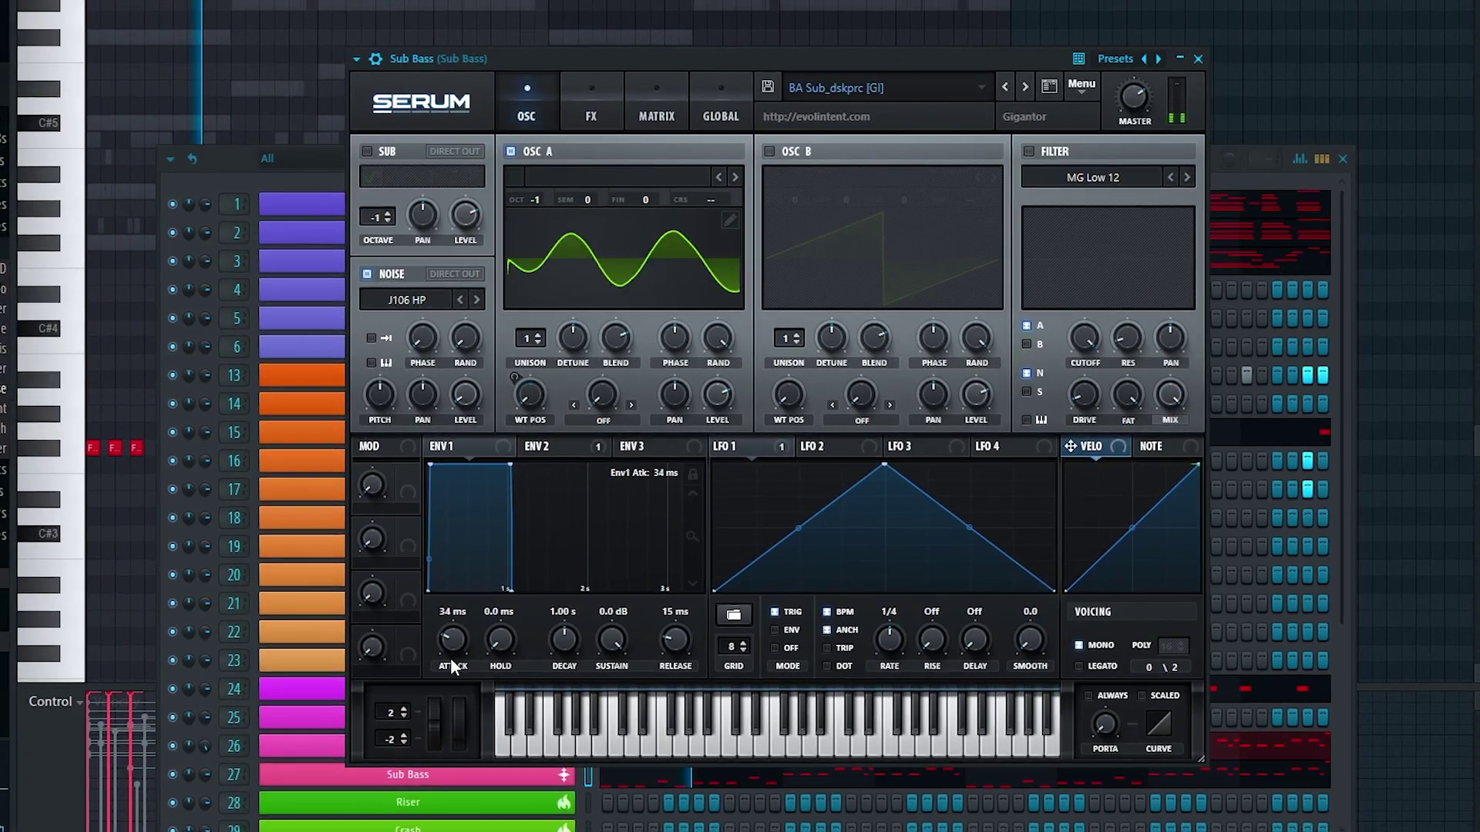
left_click_drag(450, 658, 455, 646)
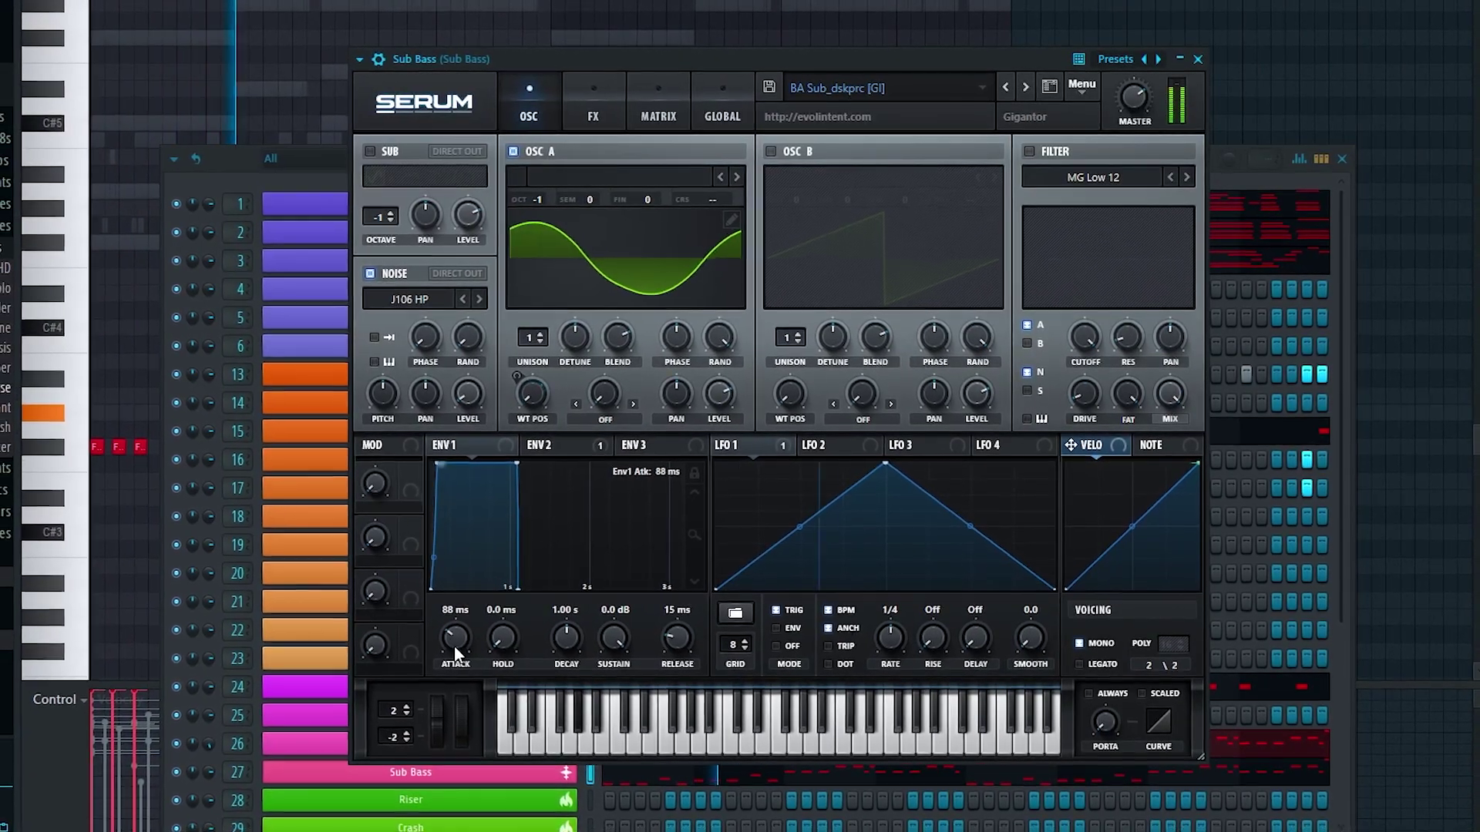
key("Escape")
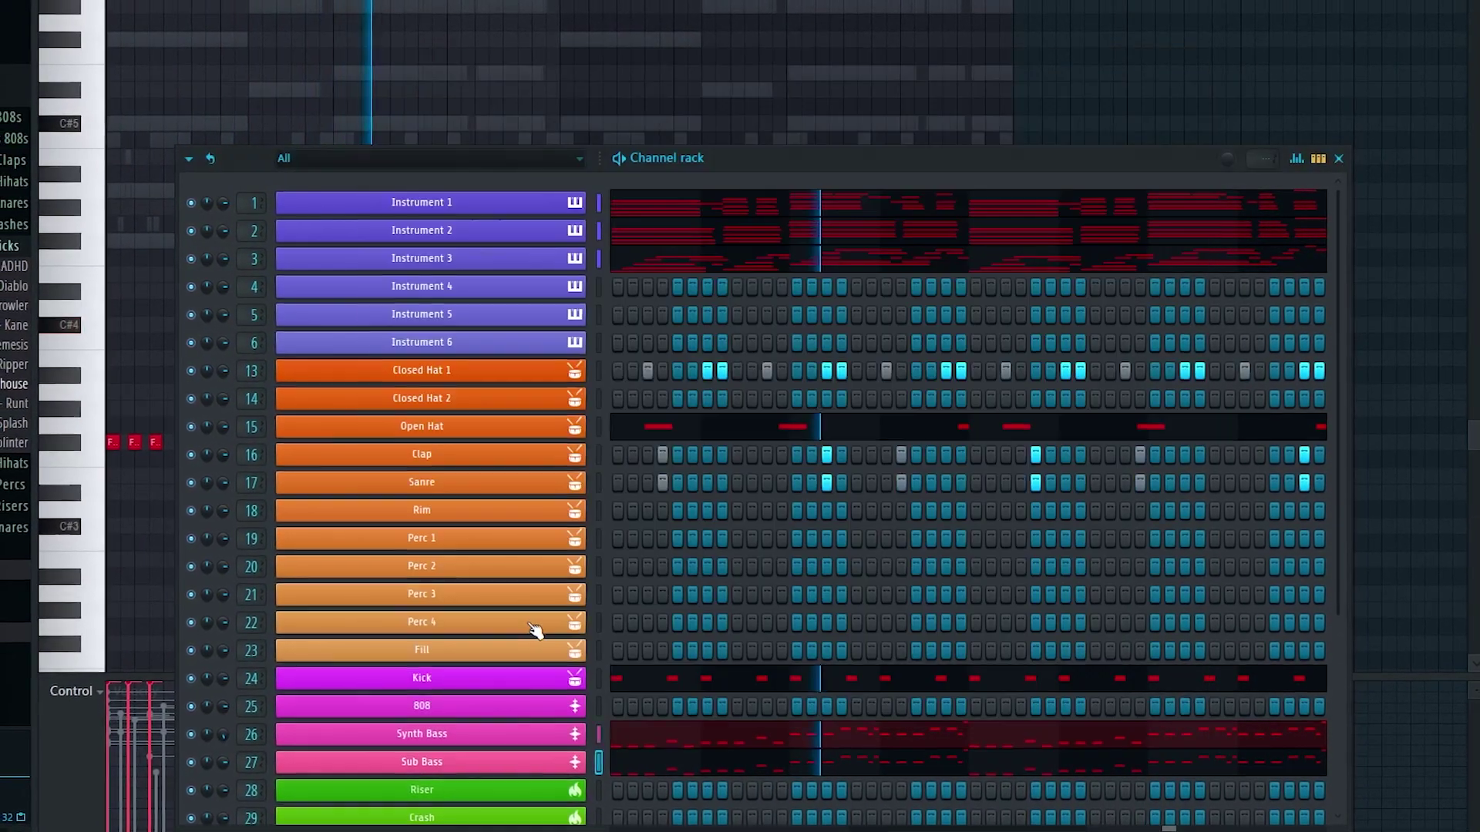